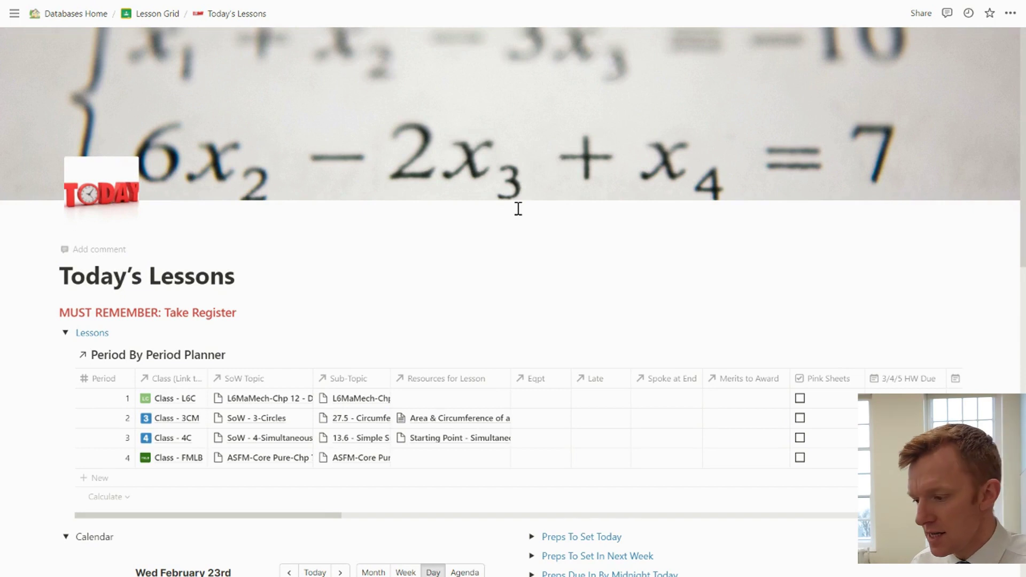
Check the register reminder block's colour options and keep its background at the plain default
scroll(518, 208, "down", 1)
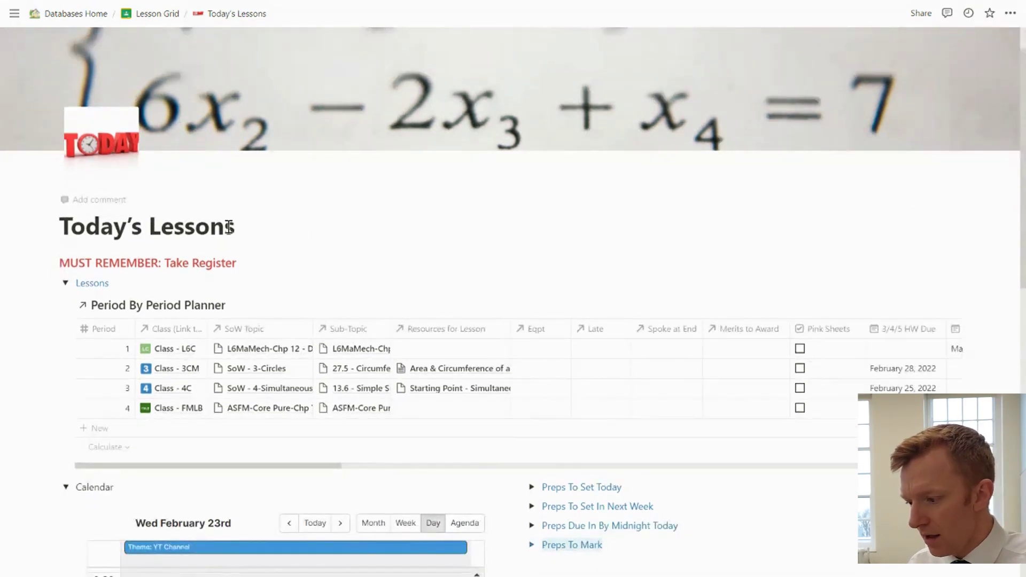
scroll(228, 228, "down", 1)
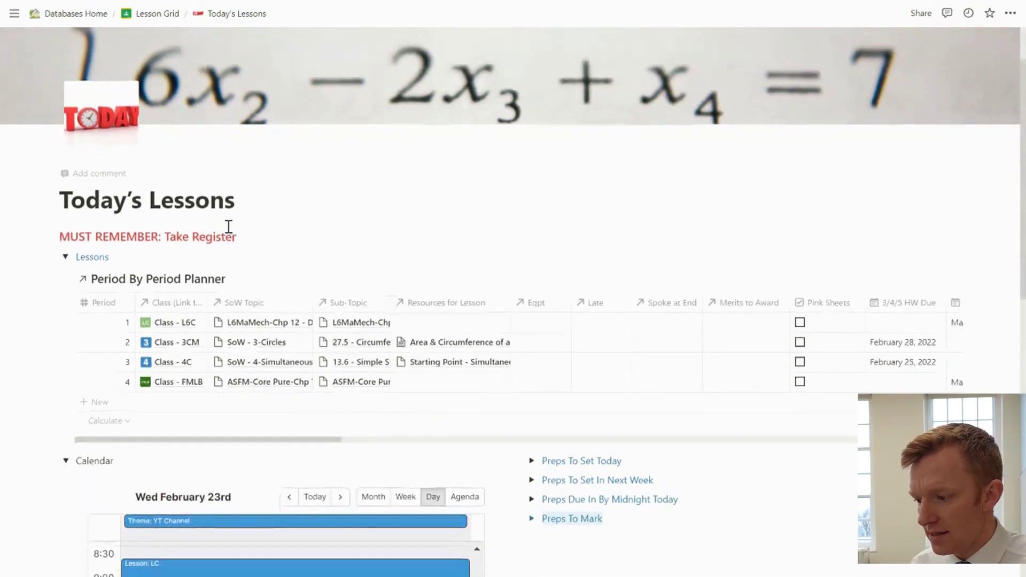
scroll(123, 236, "down", 2)
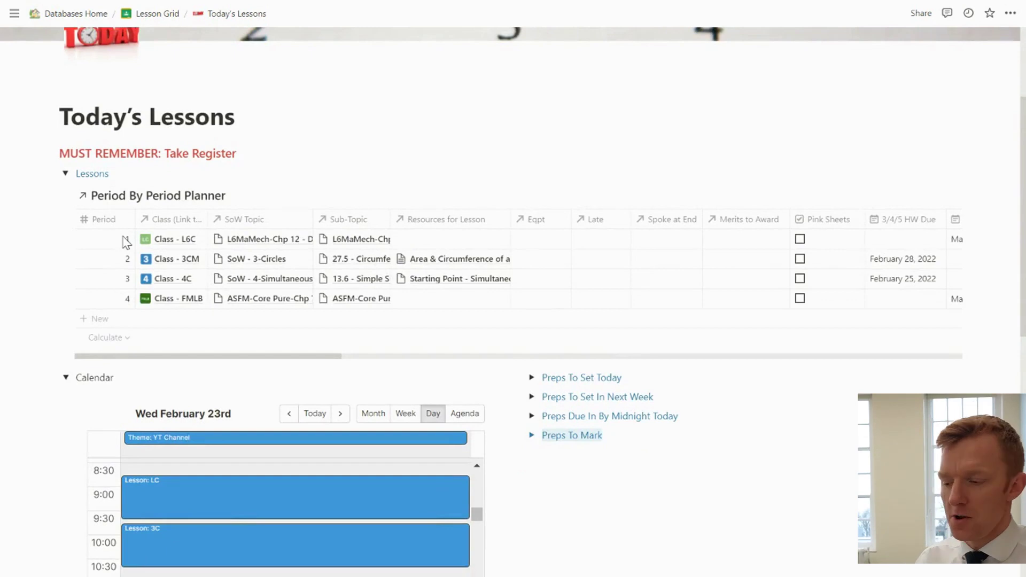
left_click(53, 155)
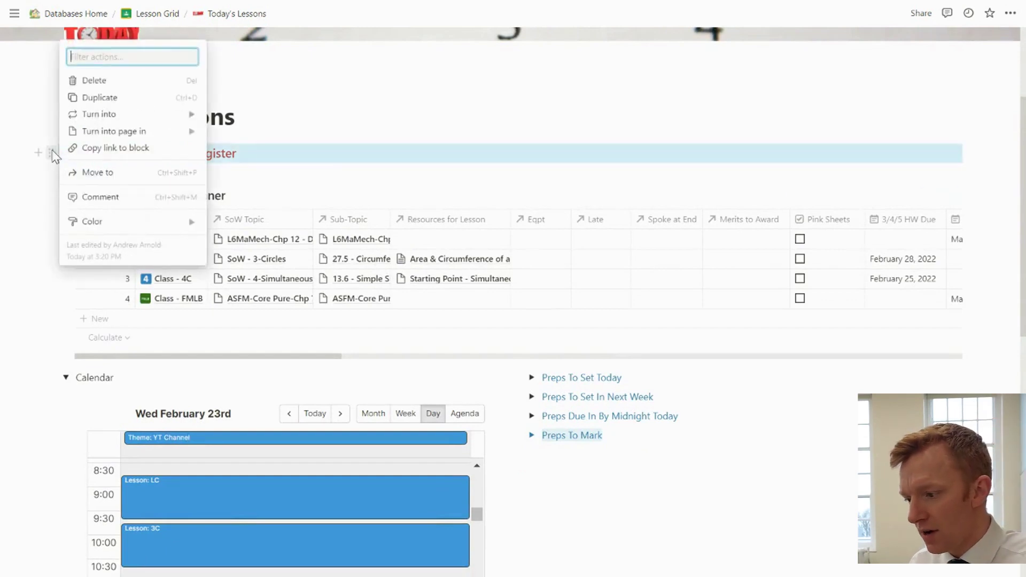
left_click(364, 85)
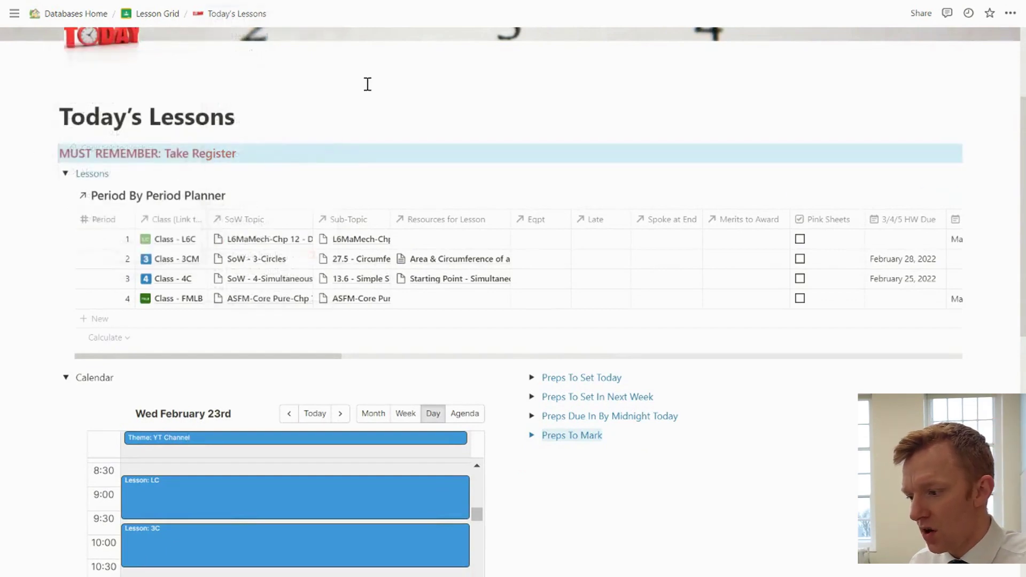
left_click(50, 153)
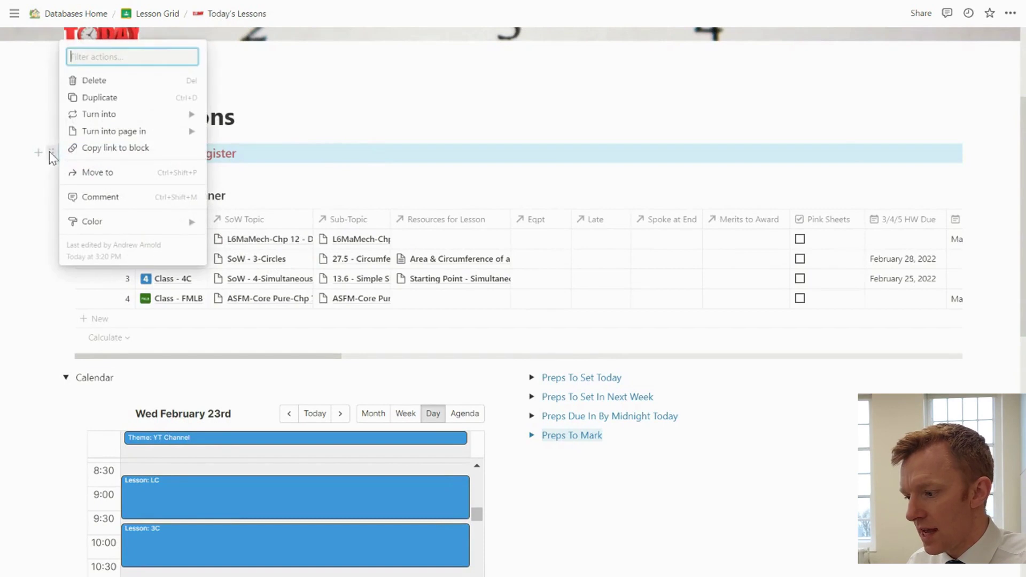
left_click(318, 114)
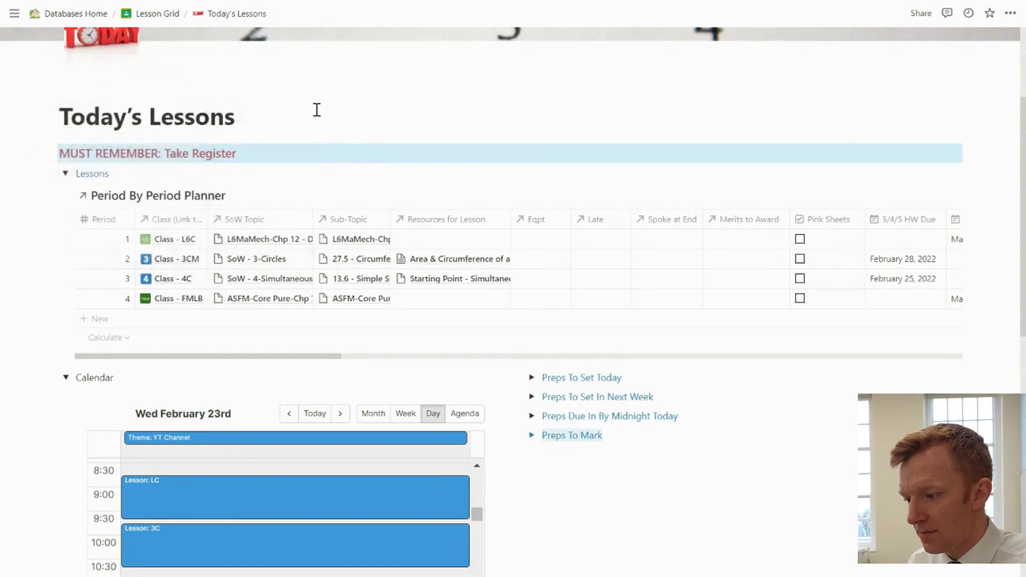
left_click(52, 151)
mouse_move(127, 227)
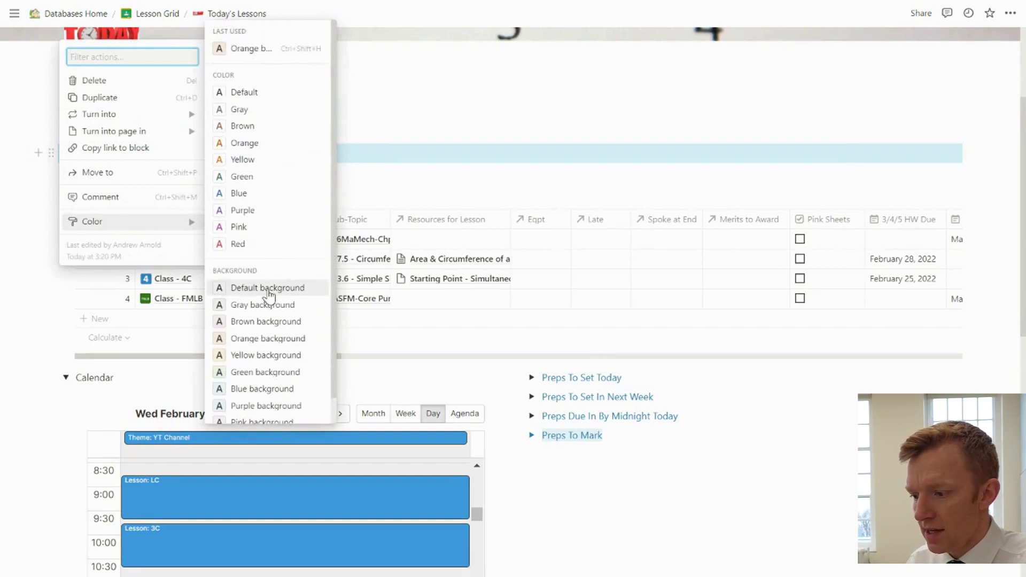
left_click(412, 105)
left_click(395, 109)
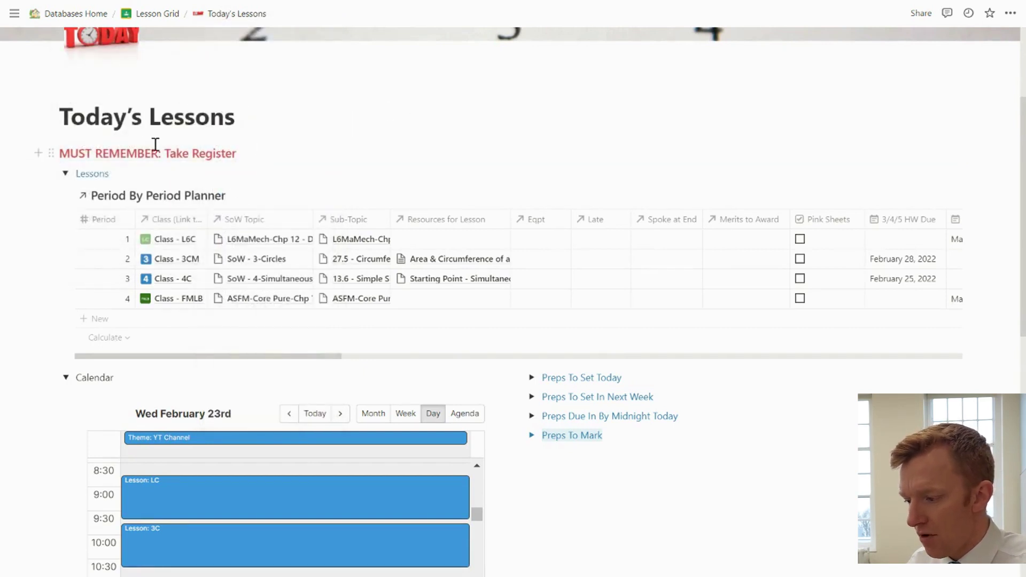
Review the Lessons planner table's filter rules without changing them, then collapse Lessons
left_click(63, 173)
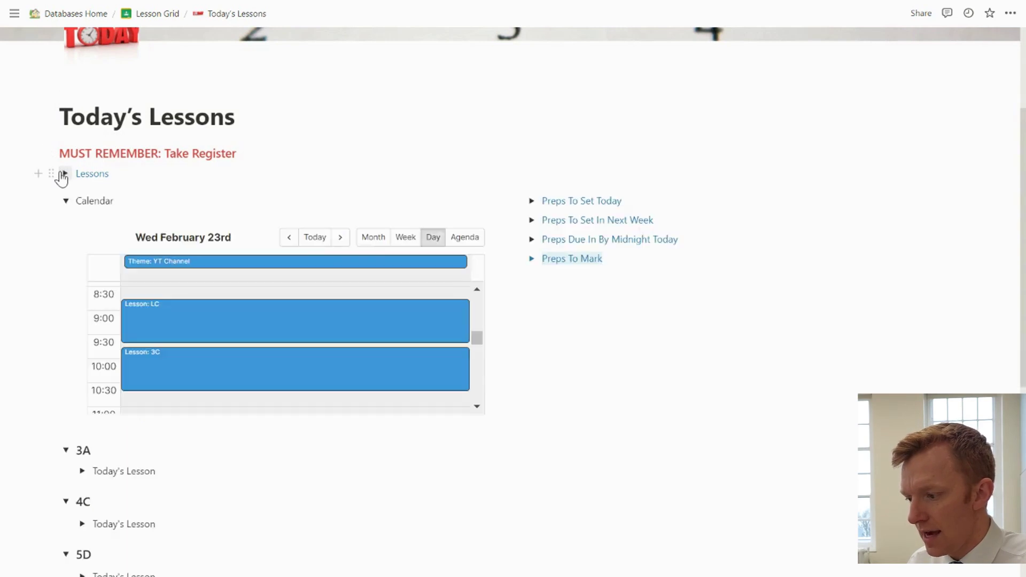
left_click(64, 174)
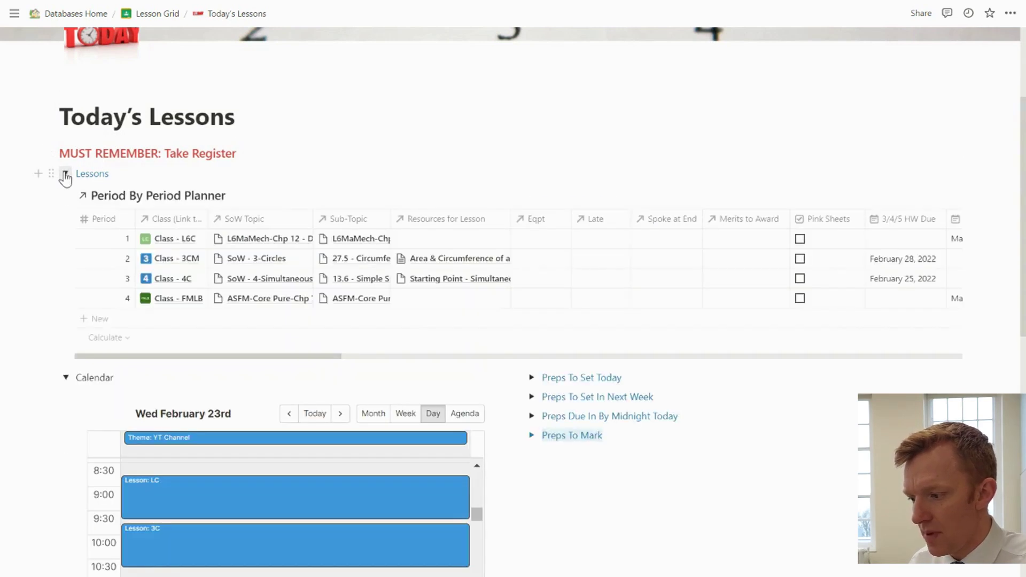
left_click(65, 175)
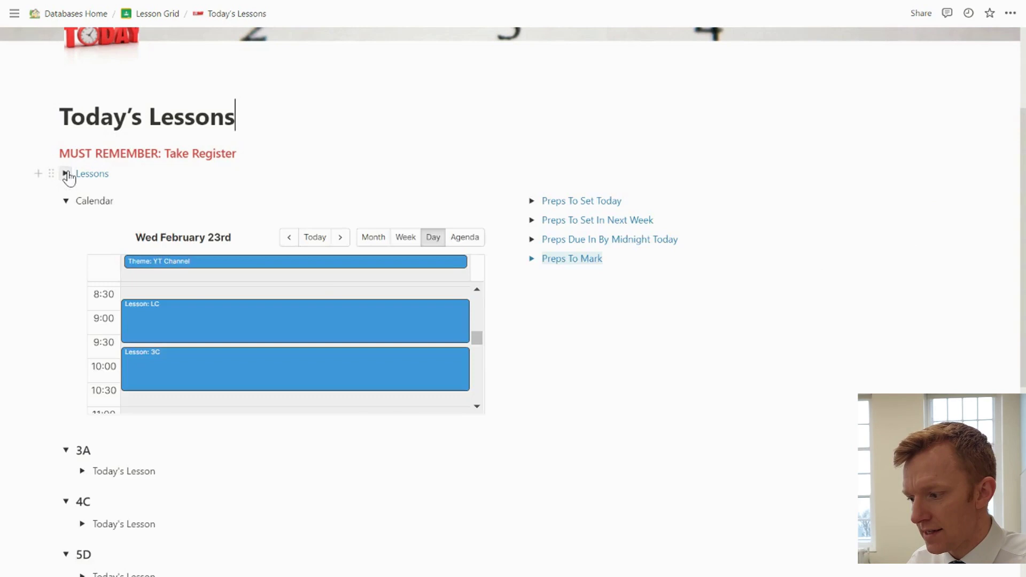
left_click(66, 174)
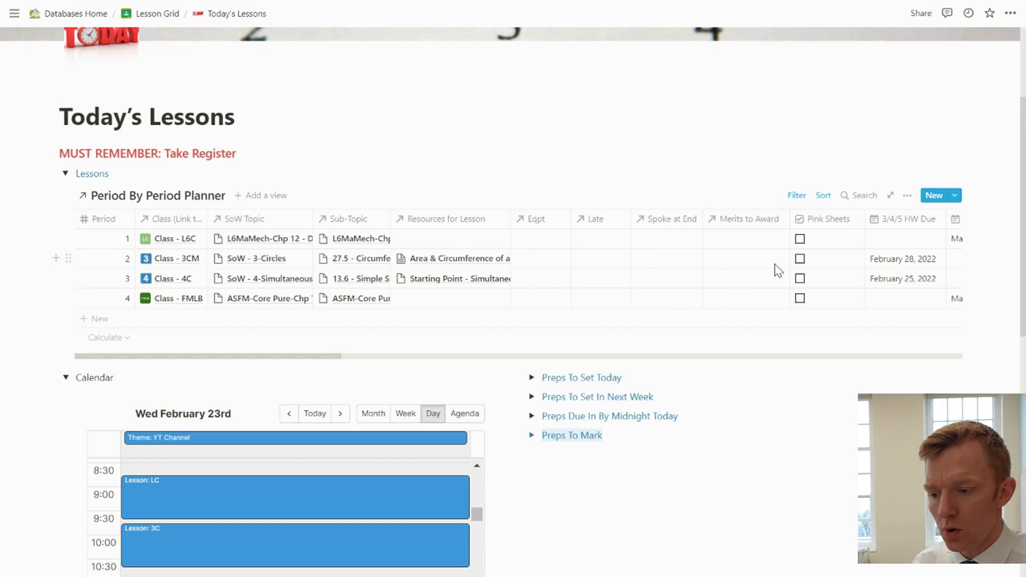
left_click(797, 195)
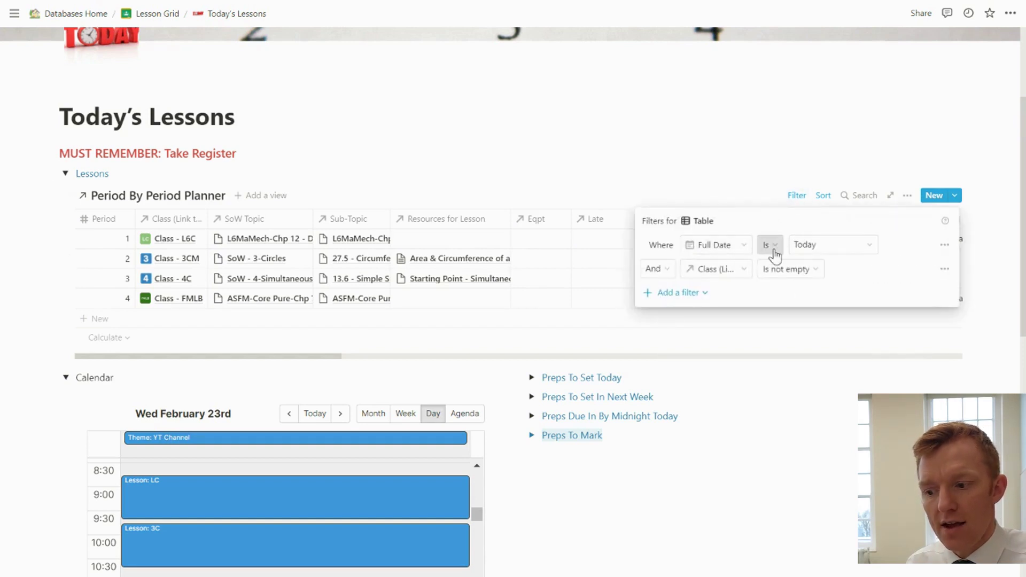
left_click(735, 270)
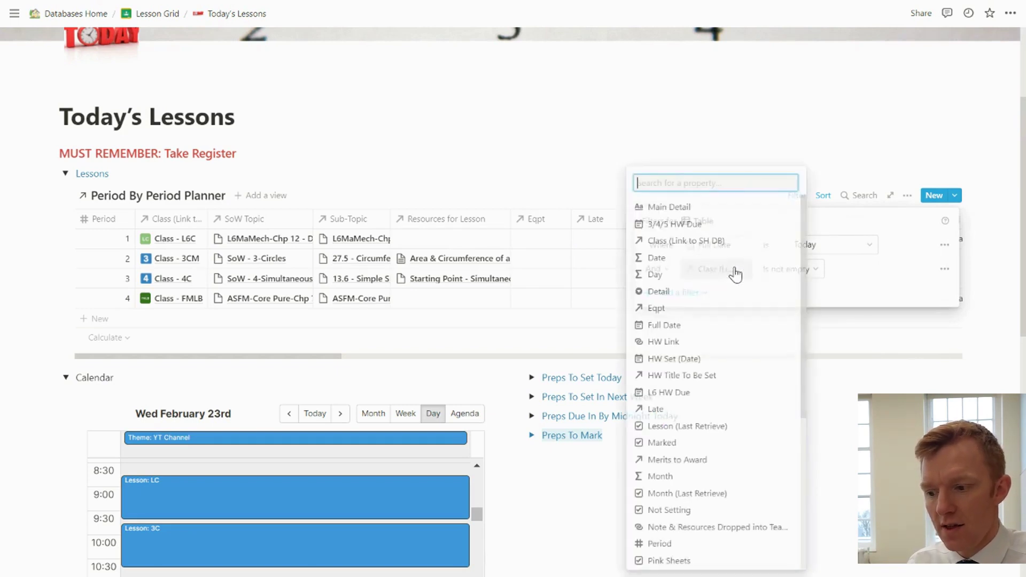
left_click(848, 288)
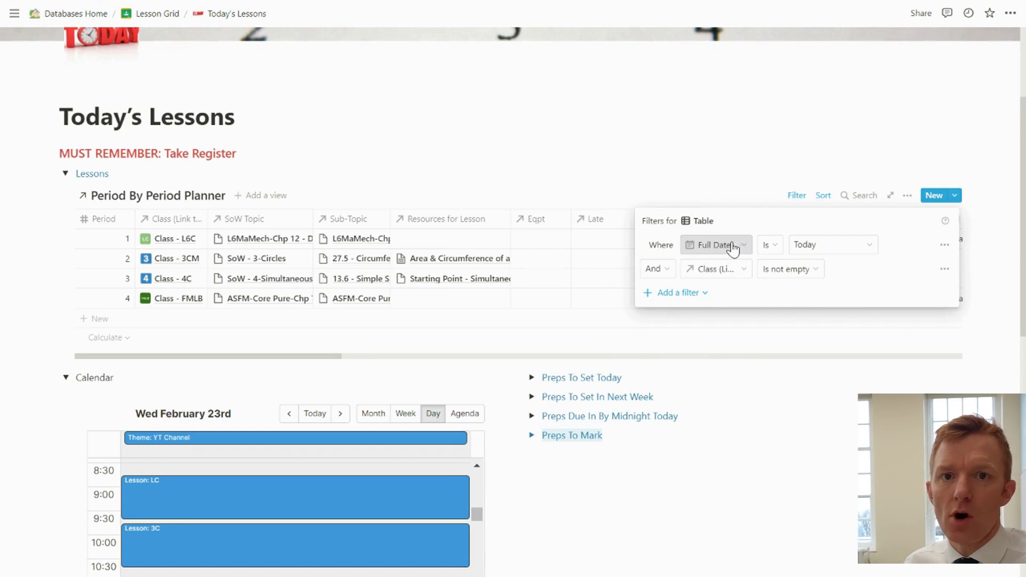
left_click(525, 188)
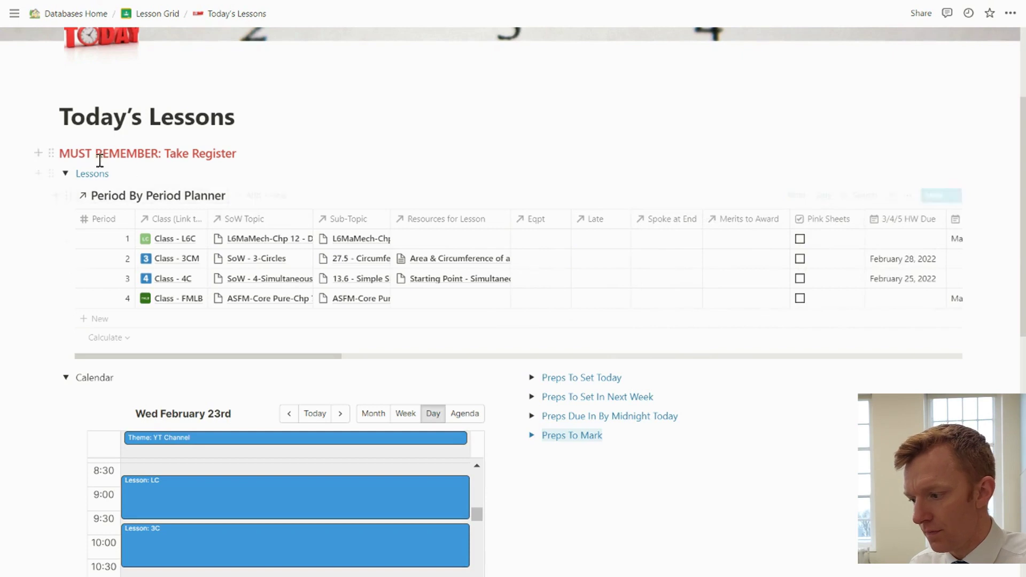
left_click(65, 174)
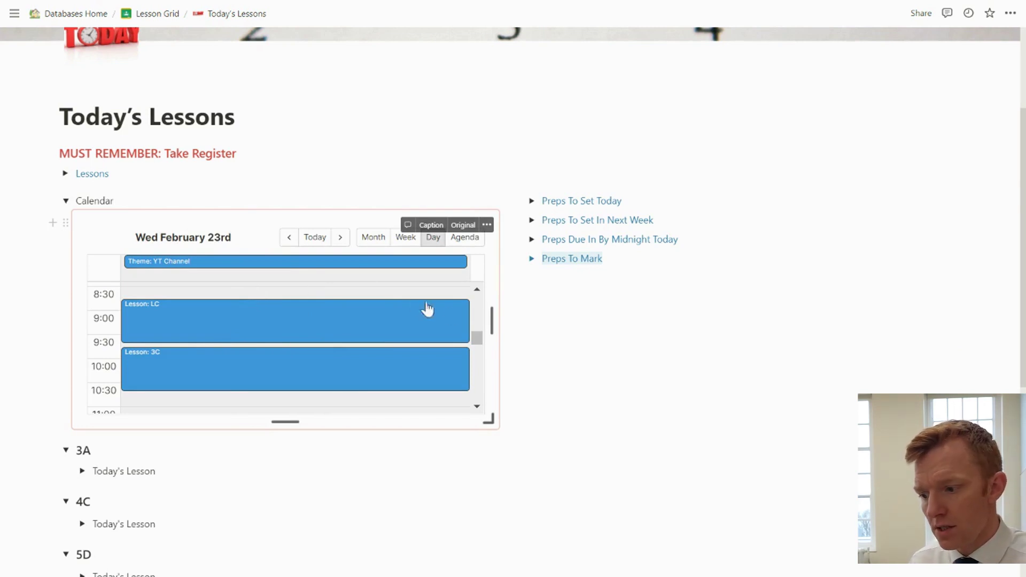
Make the calendar embed taller so it shows more hours
left_click_drag(479, 336, 479, 337)
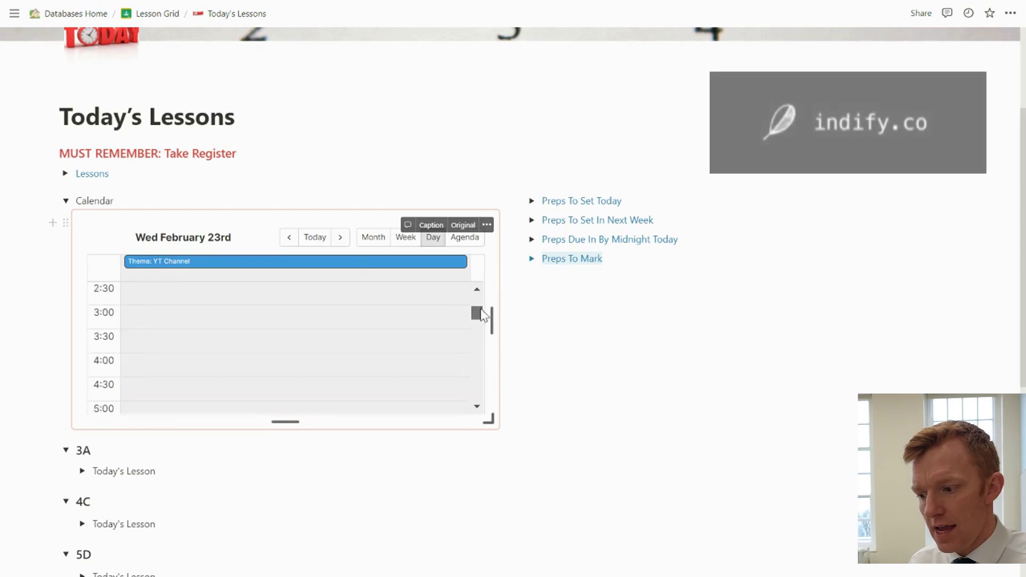
left_click_drag(483, 315, 482, 329)
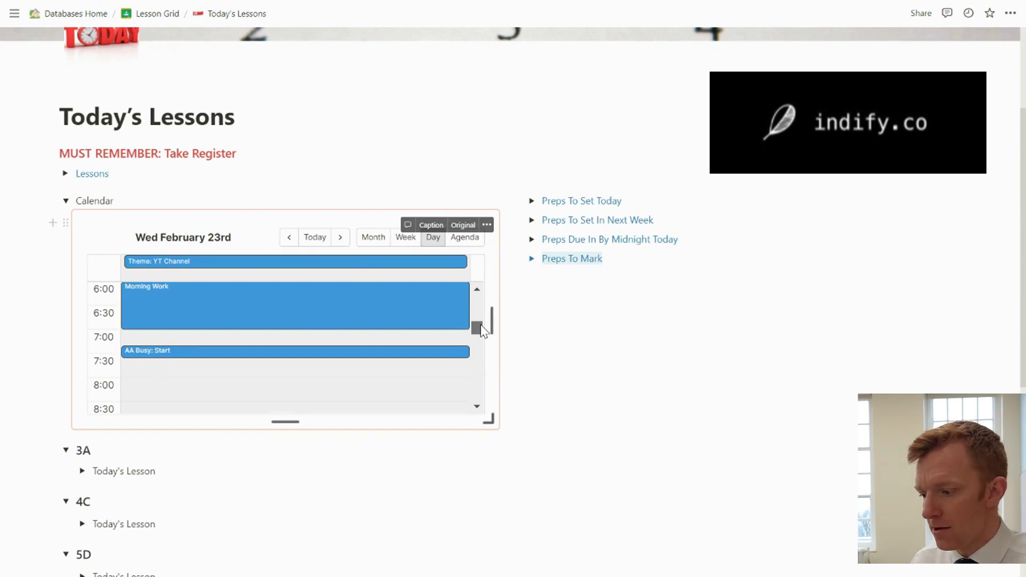
mouse_move(483, 329)
left_mouse_down()
mouse_move(481, 349)
mouse_move(478, 328)
left_mouse_up()
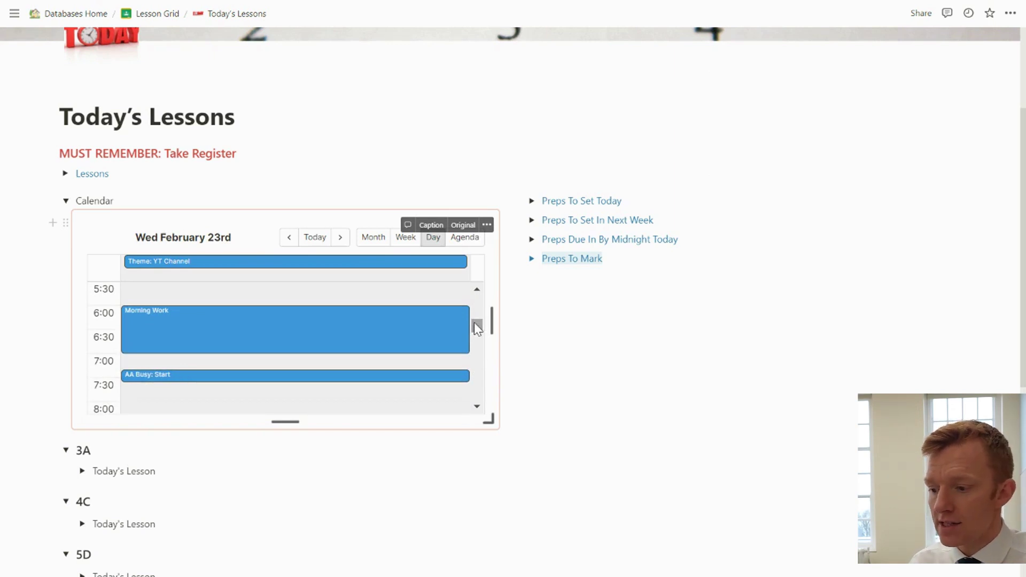
left_click_drag(475, 324, 475, 334)
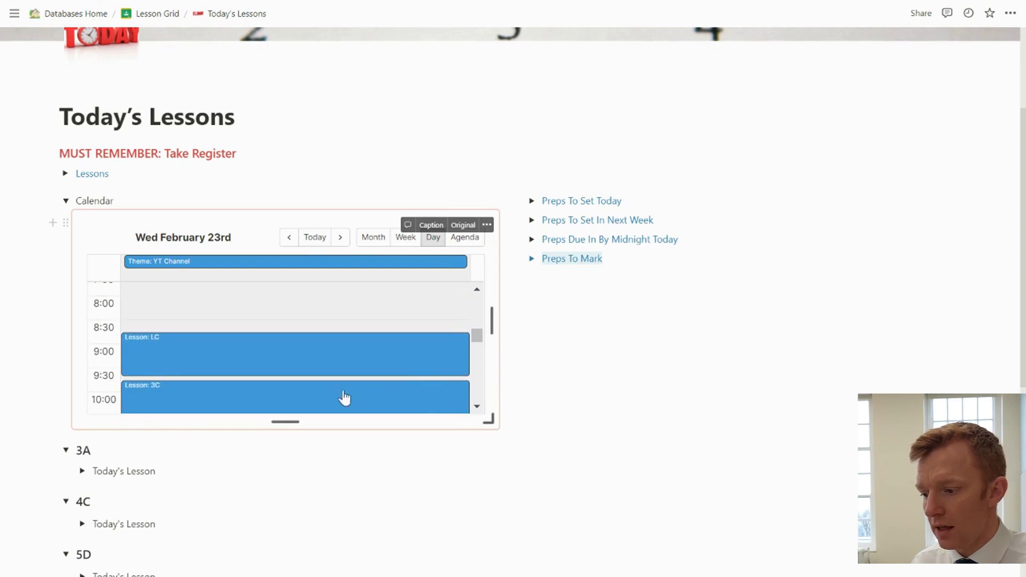
left_click_drag(287, 421, 289, 531)
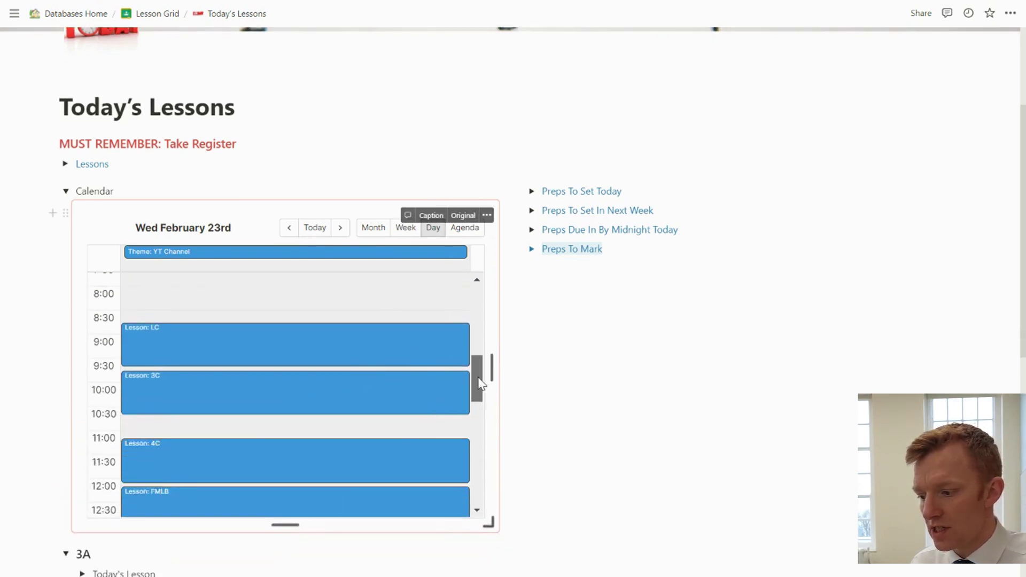
mouse_move(479, 383)
left_mouse_down()
mouse_move(481, 414)
mouse_move(482, 392)
left_mouse_up()
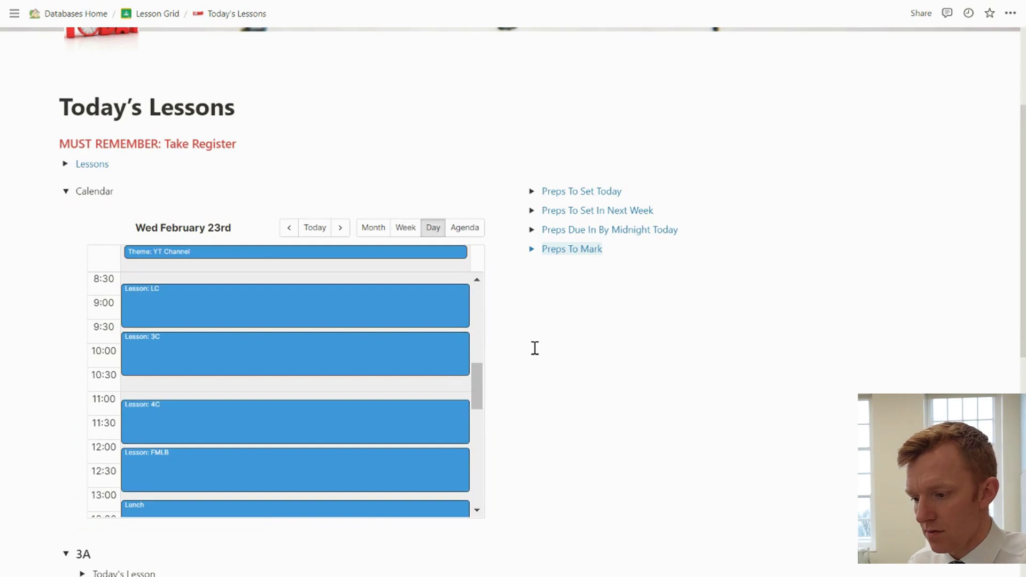
Expand Preps To Set In Next Week and review its homework-due filter rules unchanged
left_click(533, 193)
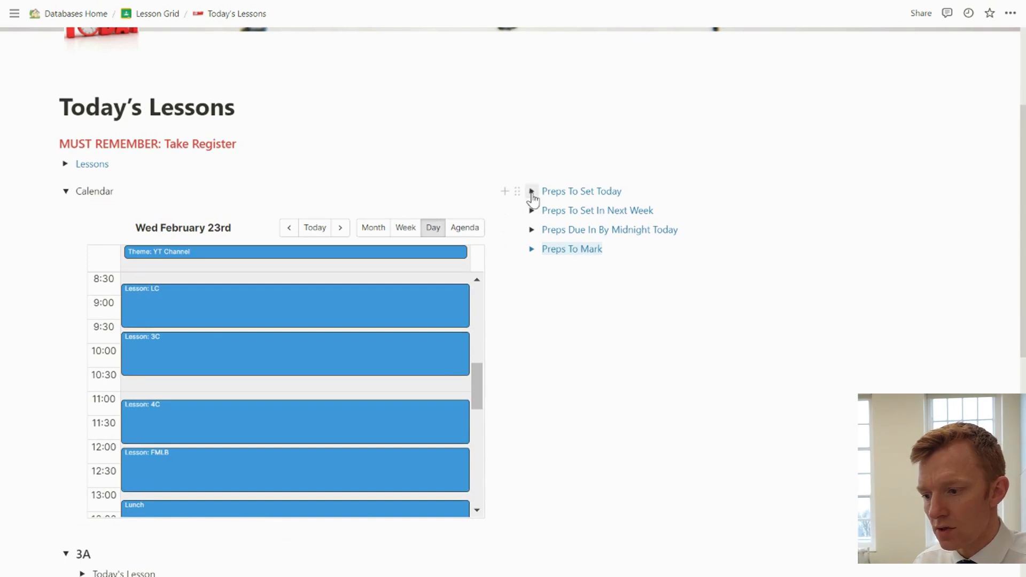
left_click(532, 212)
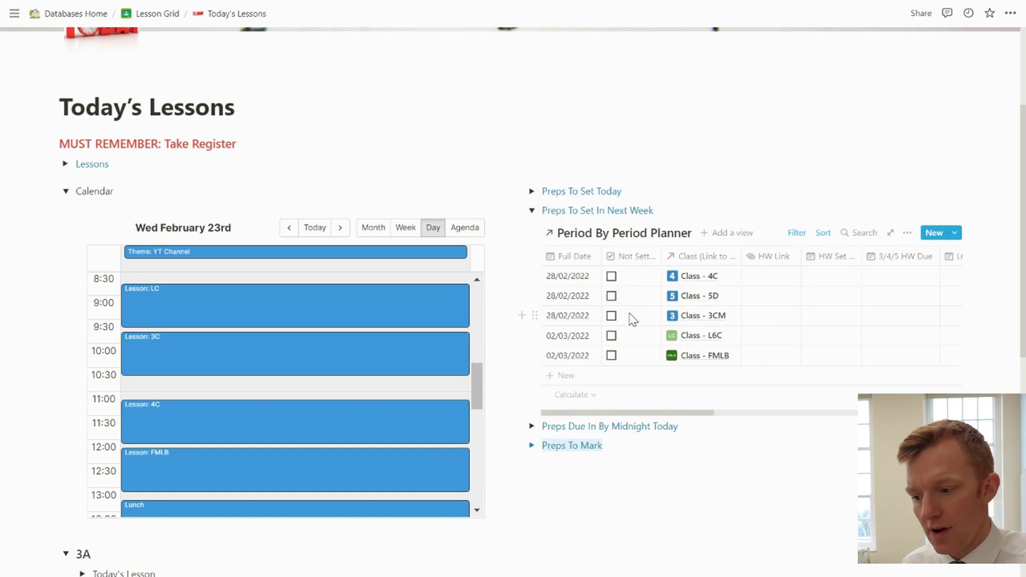
left_click(798, 234)
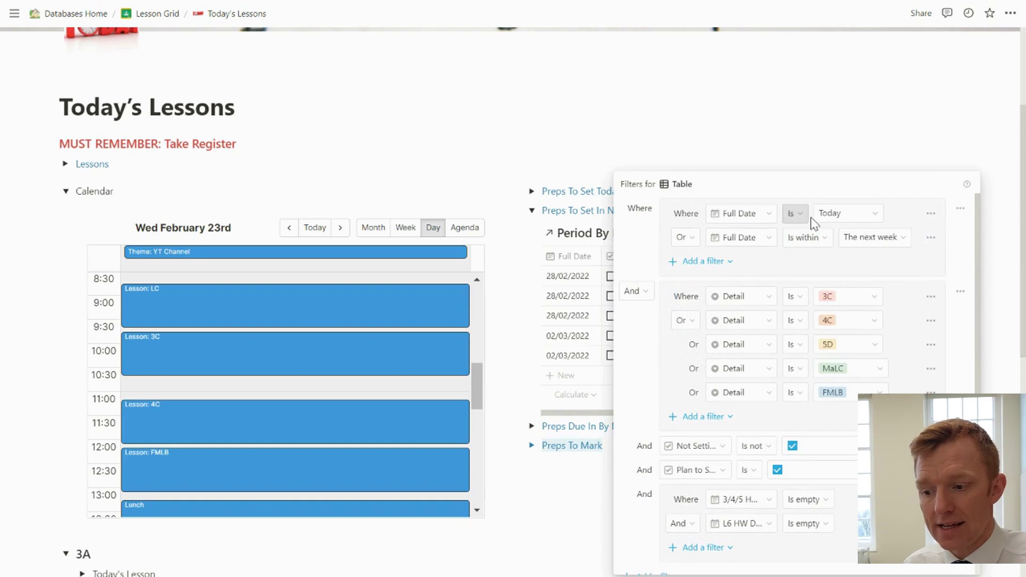
scroll(811, 270, "down", 1)
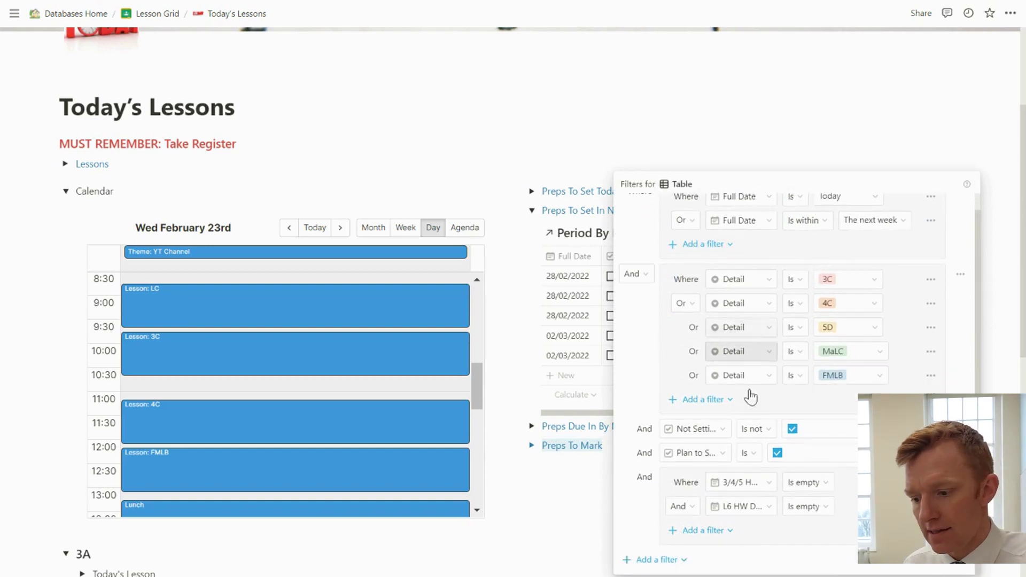
left_click(774, 483)
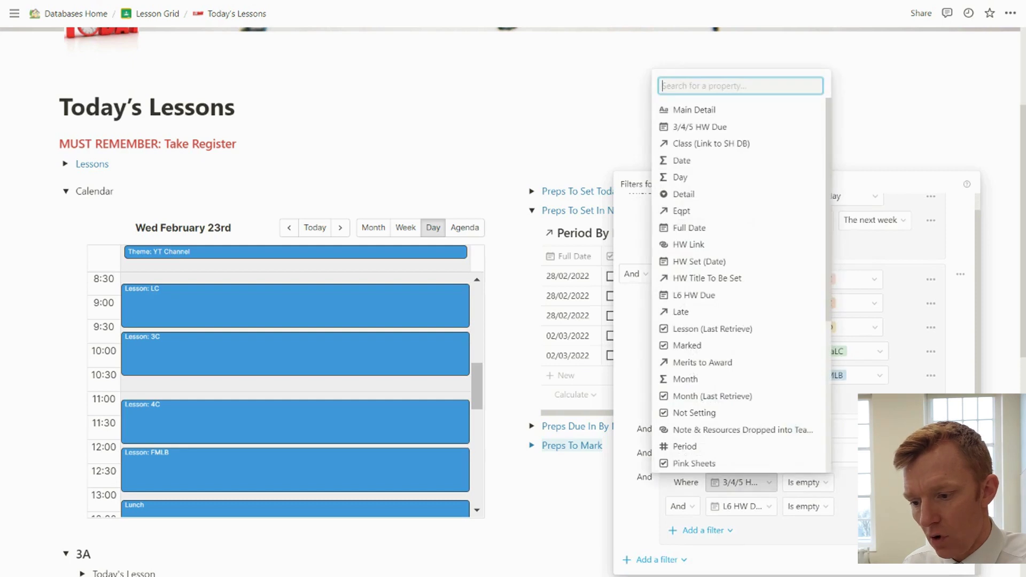
key("Escape")
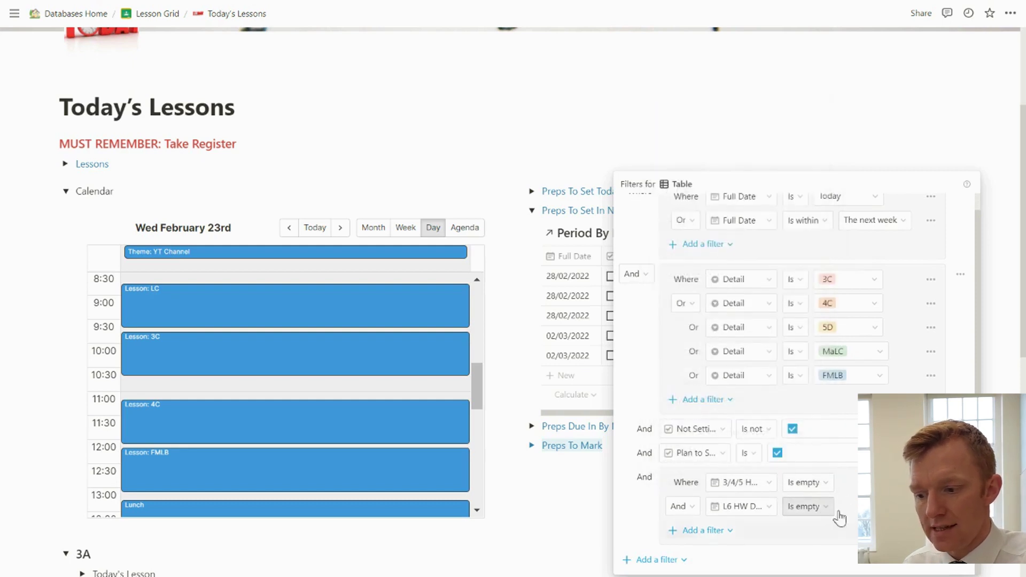
left_click(611, 129)
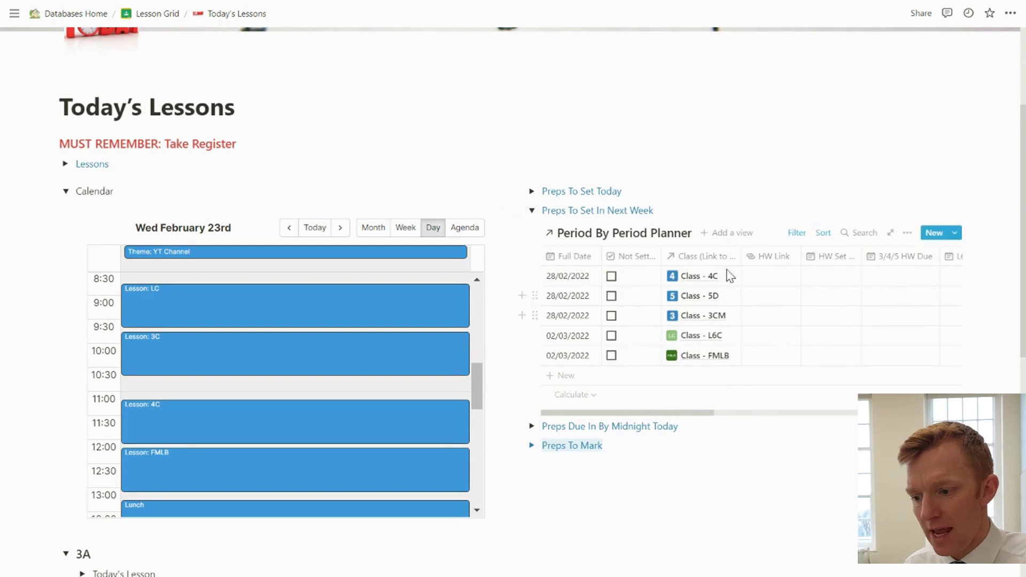
Swap Preps To Set In Next Week for the expanded Preps Due In By Midnight Today
left_click(532, 211)
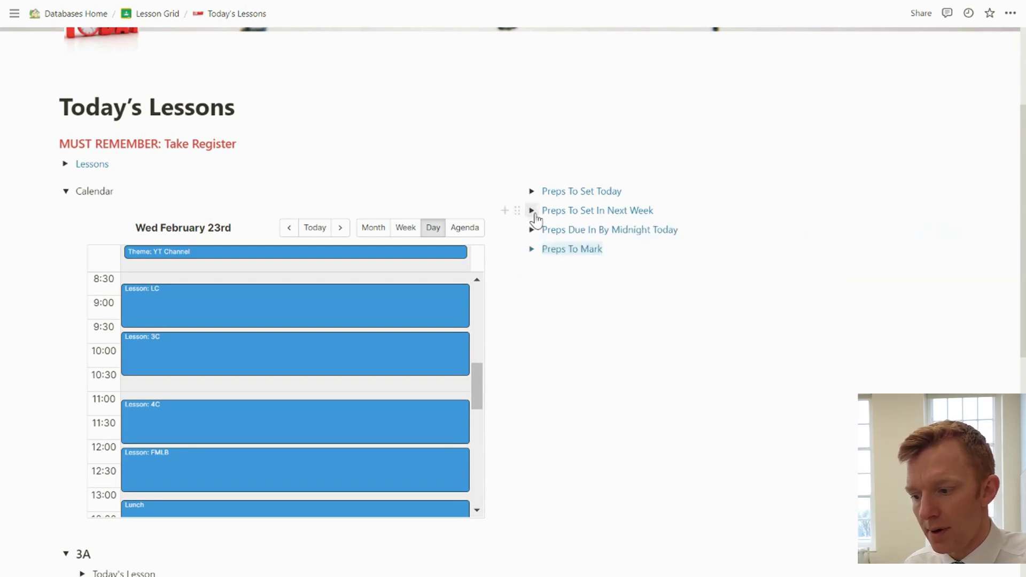
left_click(531, 229)
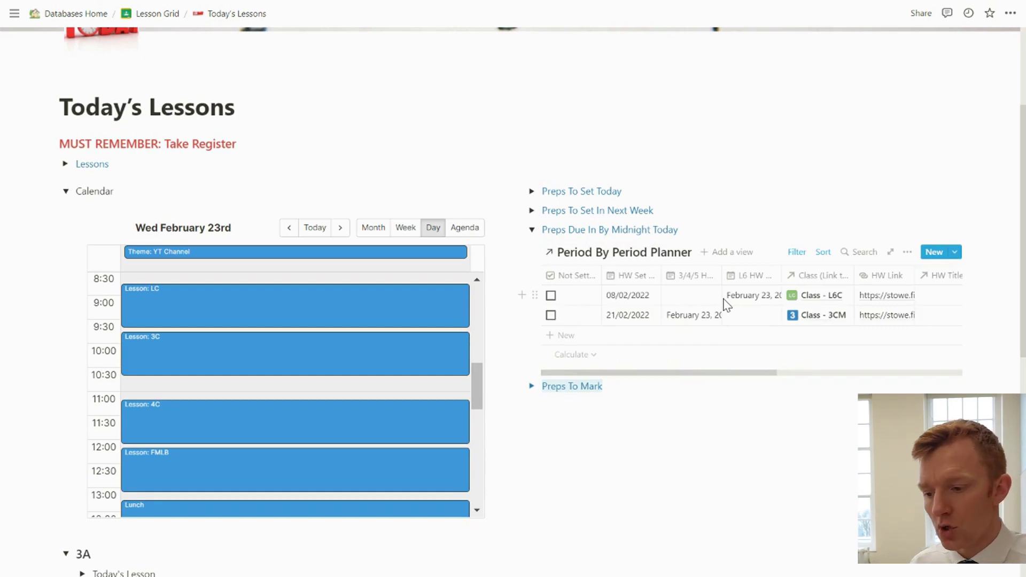
scroll(724, 300, "right", 1)
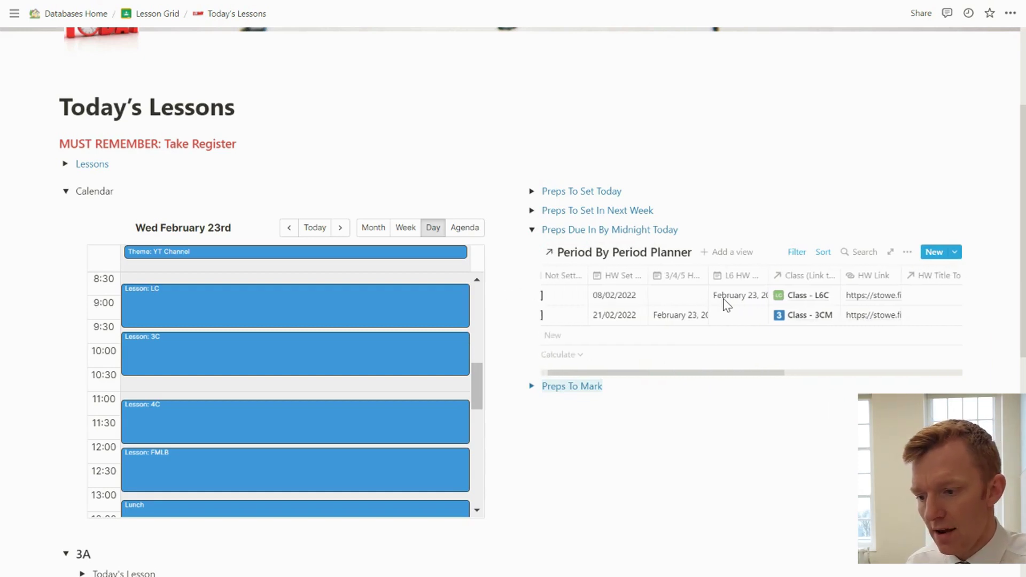
scroll(630, 304, "right", 1)
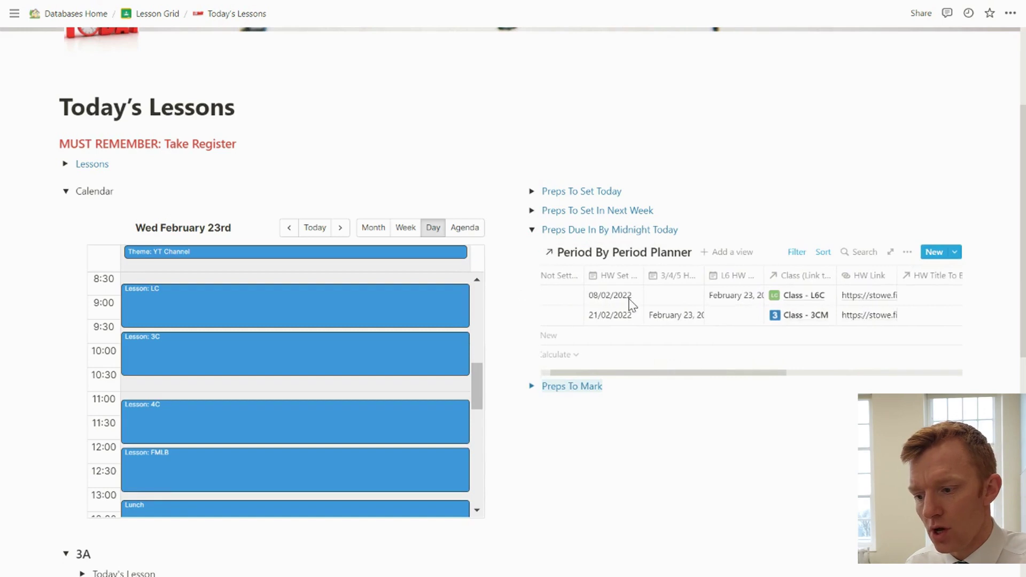
scroll(648, 309, "right", 2)
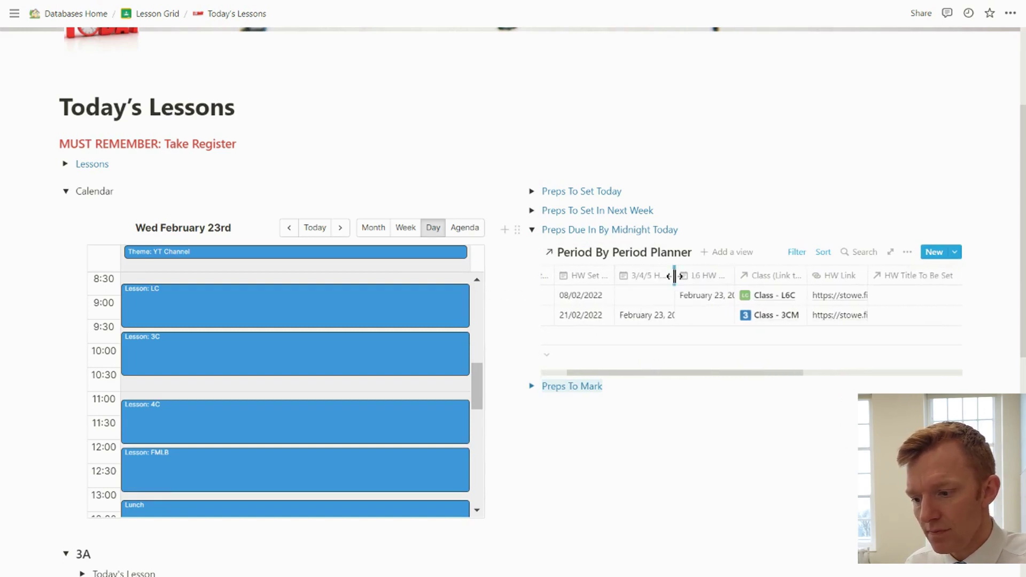
Widen the 3/4/5 HW Due and L6 HW Due columns, then review the filter rules
left_click_drag(673, 276, 703, 275)
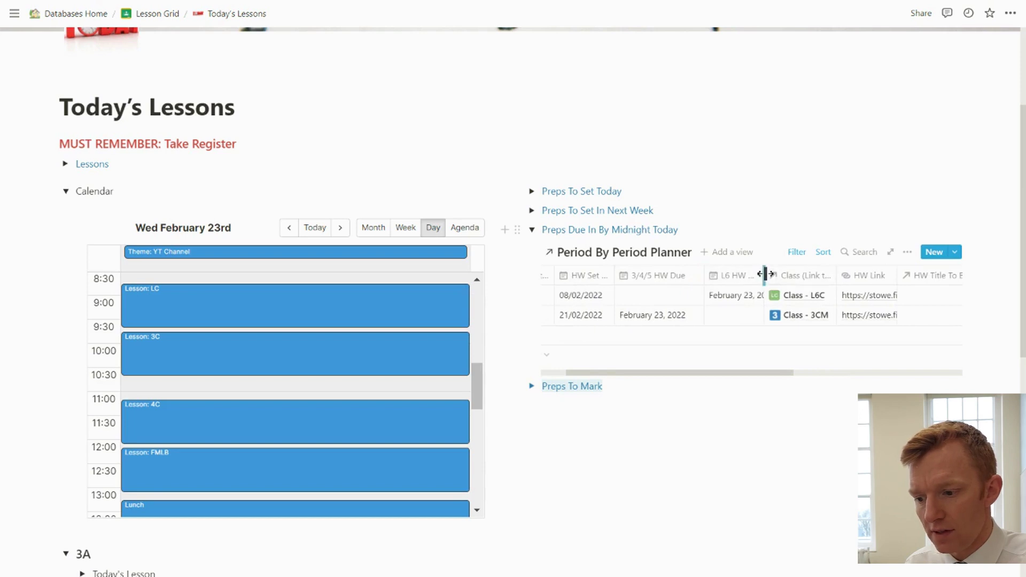
left_click_drag(766, 276, 805, 271)
left_click(796, 253)
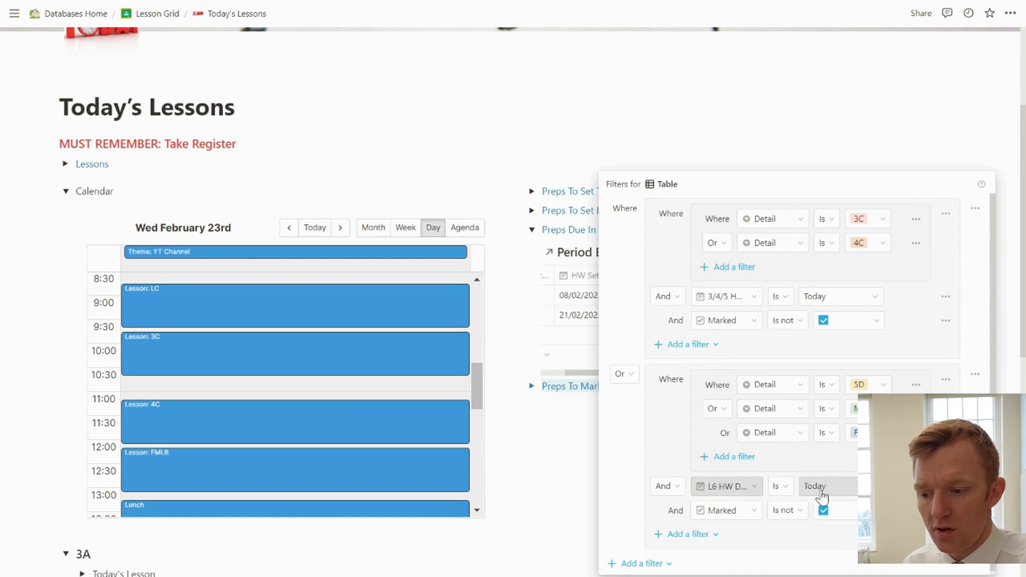
left_click(569, 455)
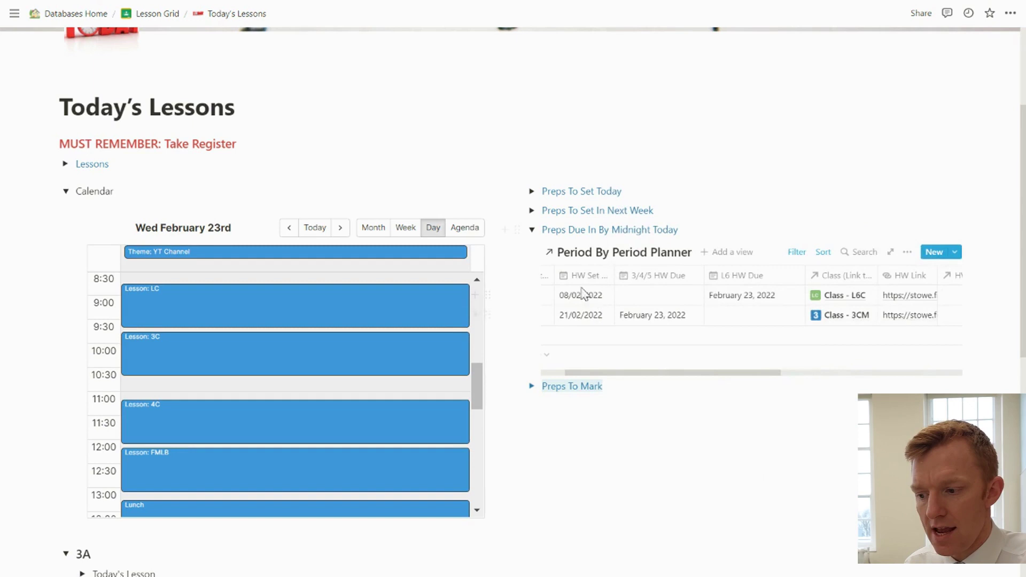
Show Preps To Mark with its six unmarked preps in place of Preps Due In By Midnight Today
left_click(531, 231)
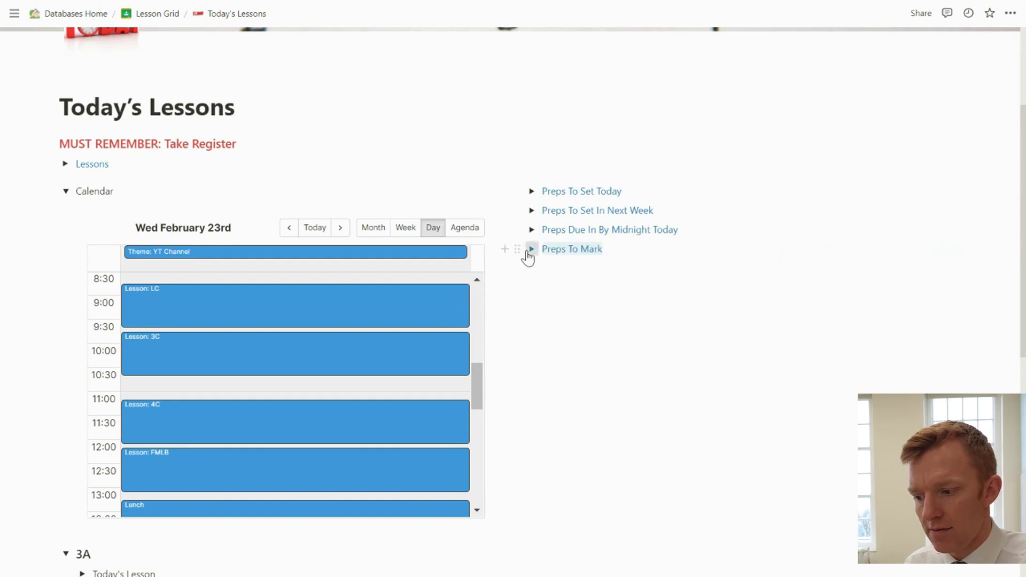
left_click(529, 251)
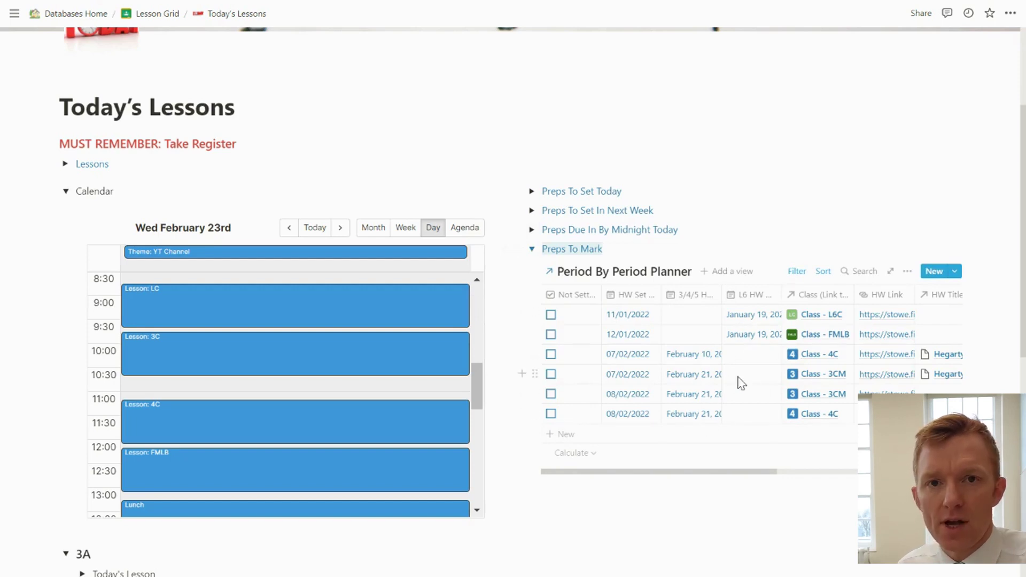
scroll(741, 382, "down", 1)
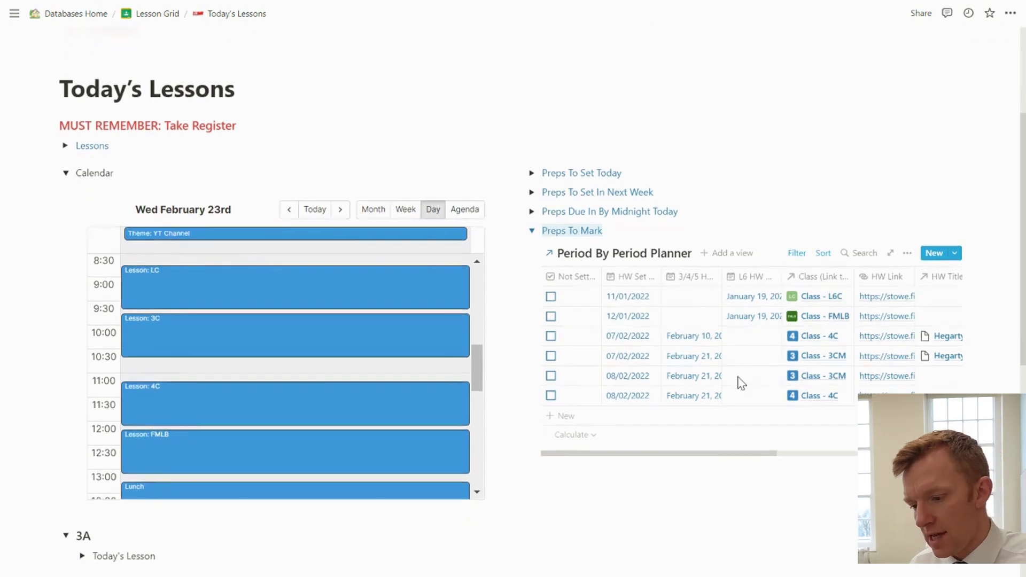
scroll(741, 382, "down", 2)
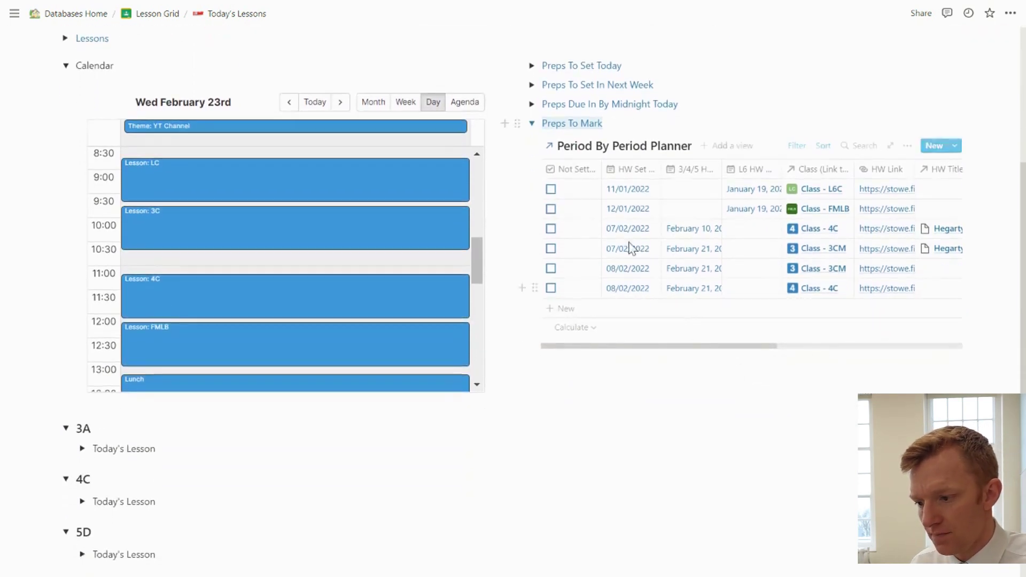
Collapse Preps To Mark and the 3A, 4C, 5D, LC and FMLB class sections
left_click(532, 126)
scroll(282, 418, "down", 3)
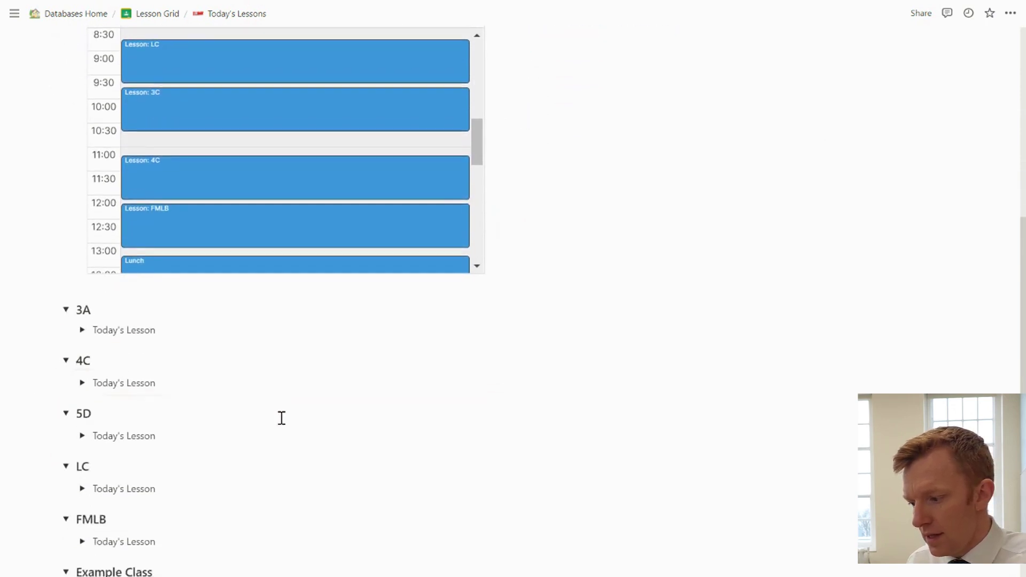
scroll(281, 418, "down", 3)
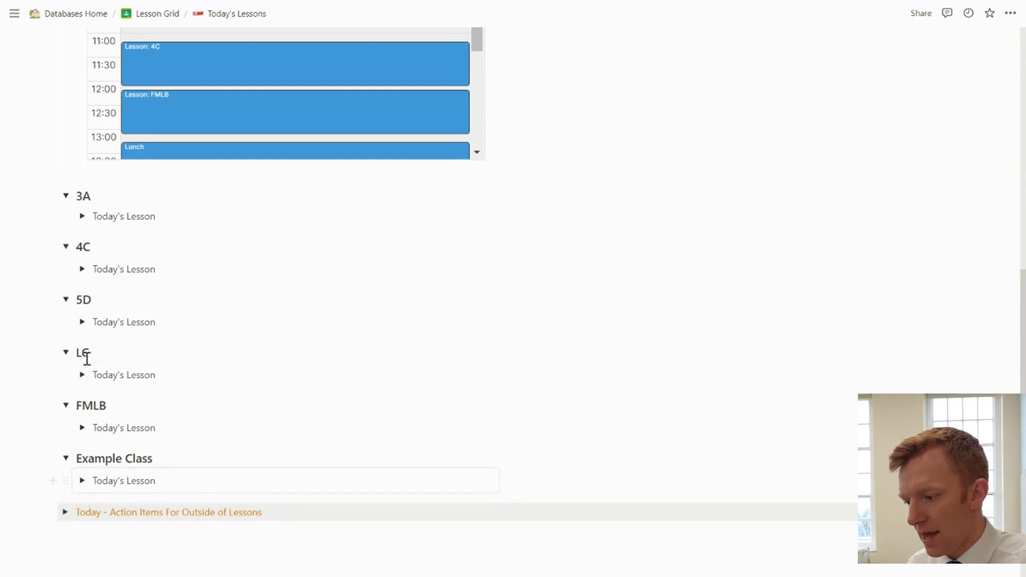
left_click(66, 196)
left_click(67, 227)
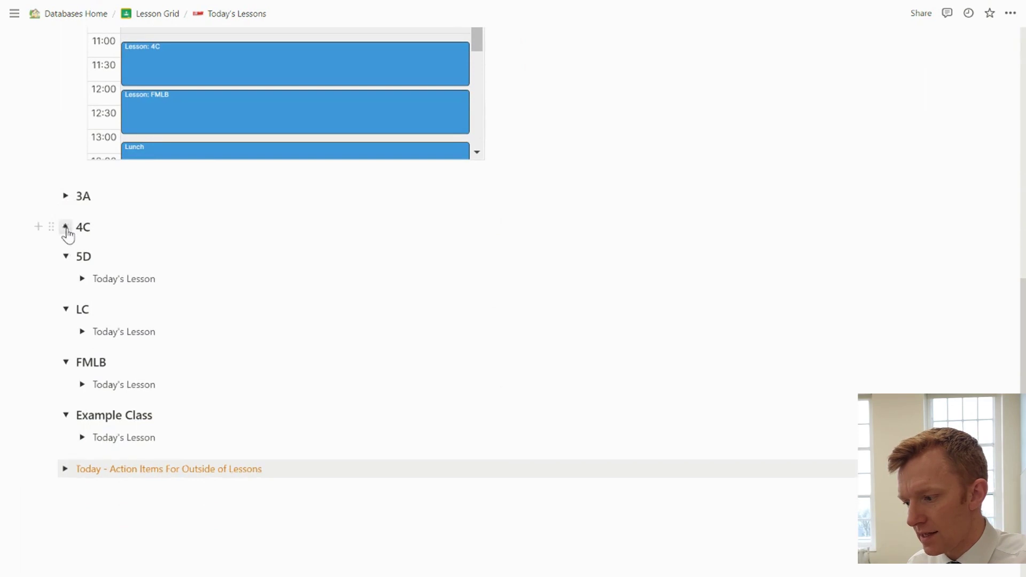
left_click(66, 257)
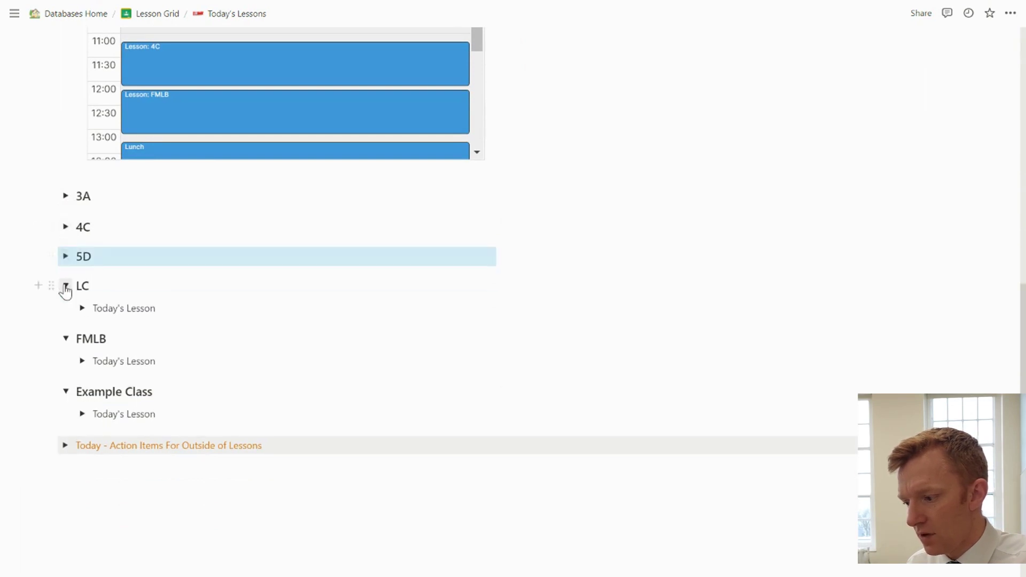
left_click(66, 286)
left_click(66, 316)
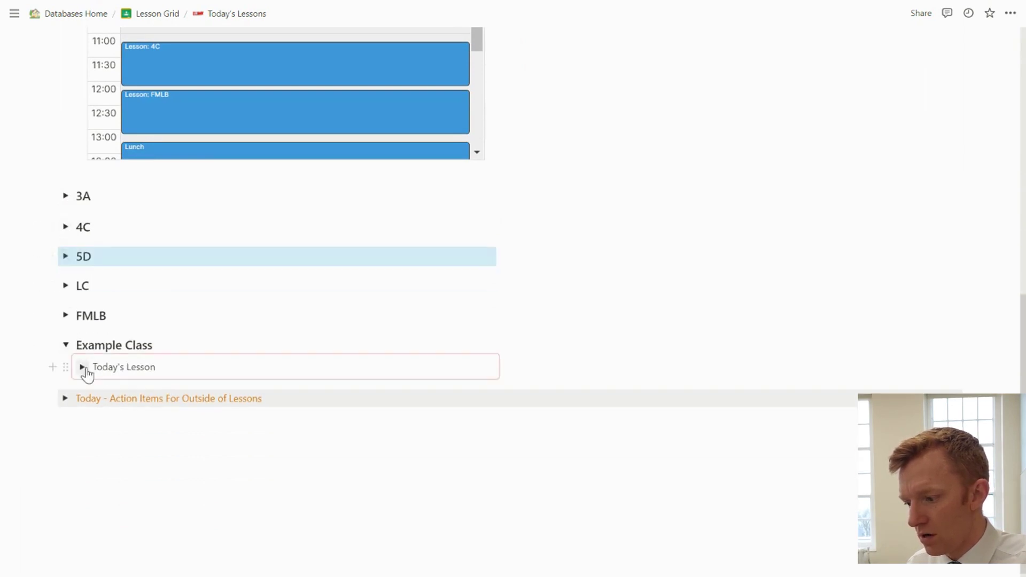
Expand Example Class's Today's Lesson and view the 3 other pages sharing the synced block
left_click(82, 367)
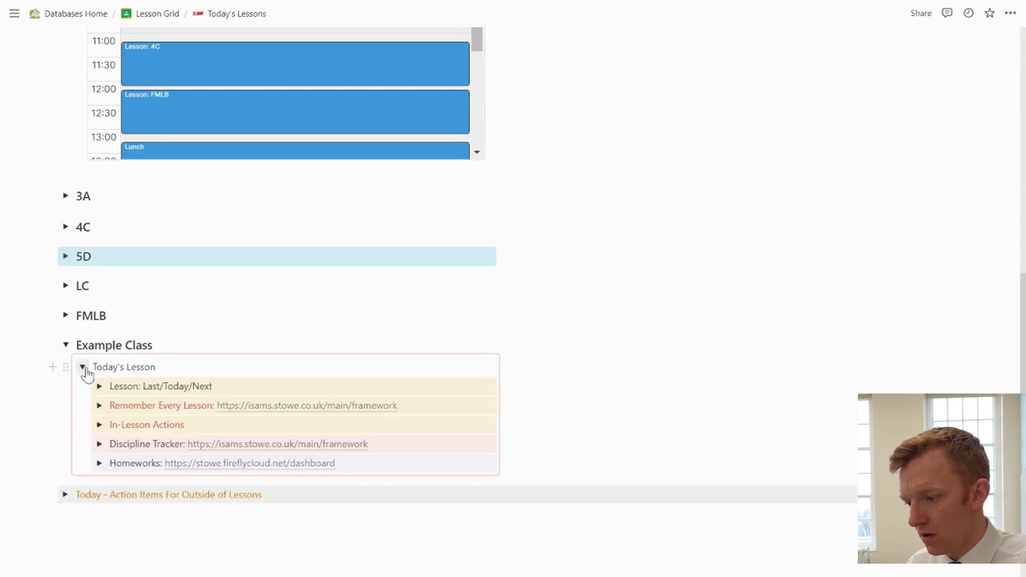
left_click(332, 372)
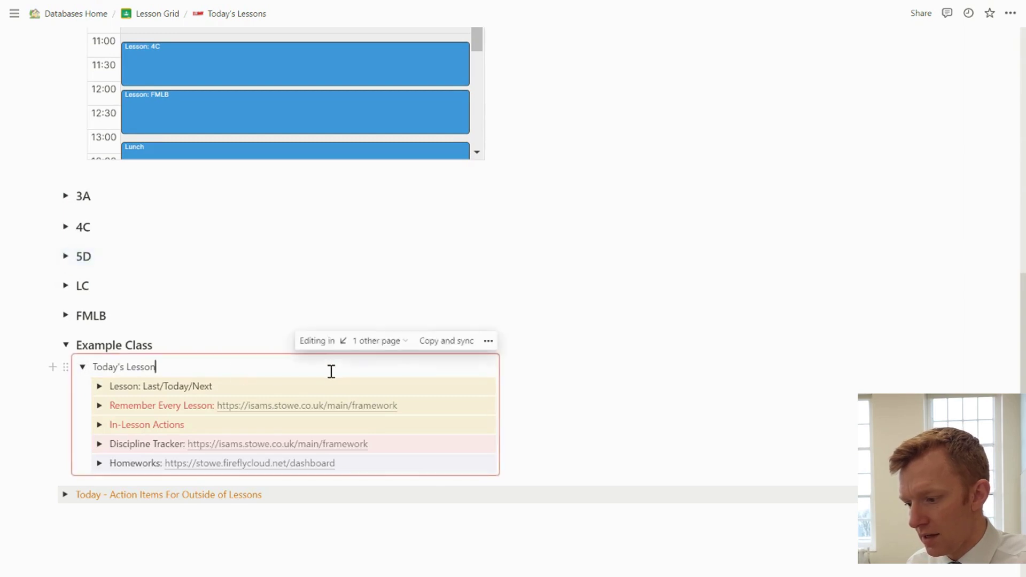
left_click(383, 342)
left_click(382, 341)
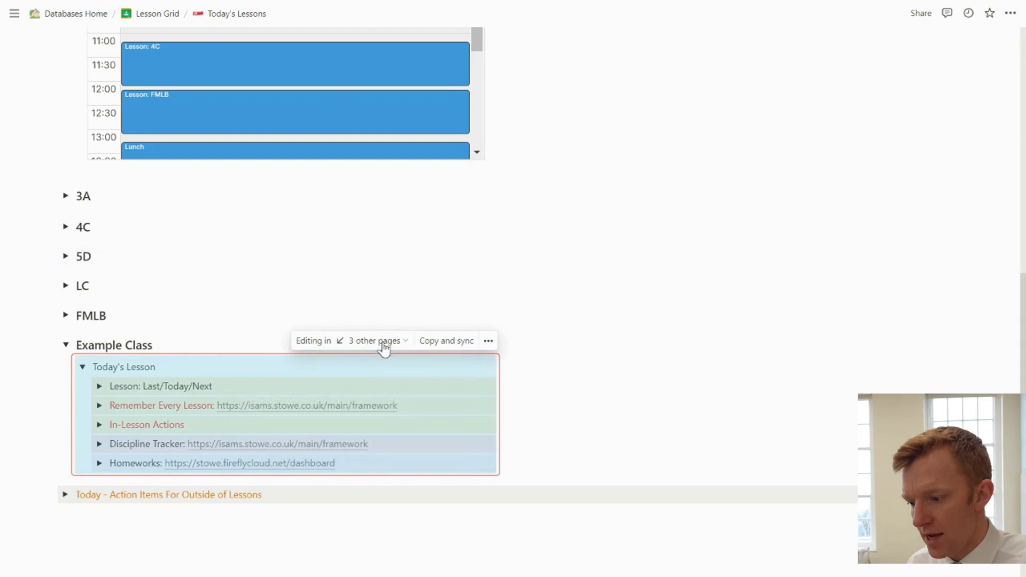
left_click(383, 342)
left_click(383, 345)
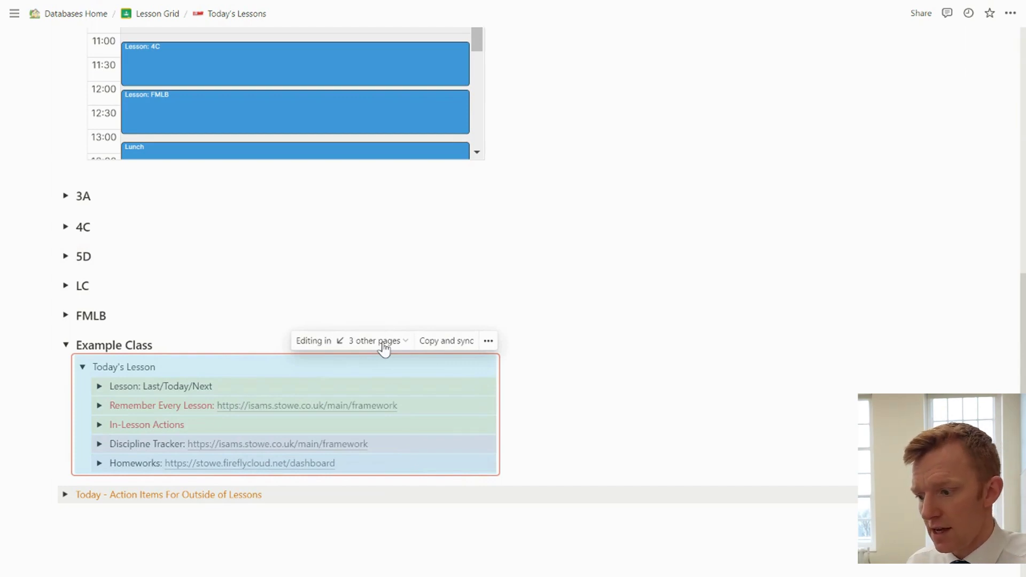
left_click(384, 345)
left_click(384, 345)
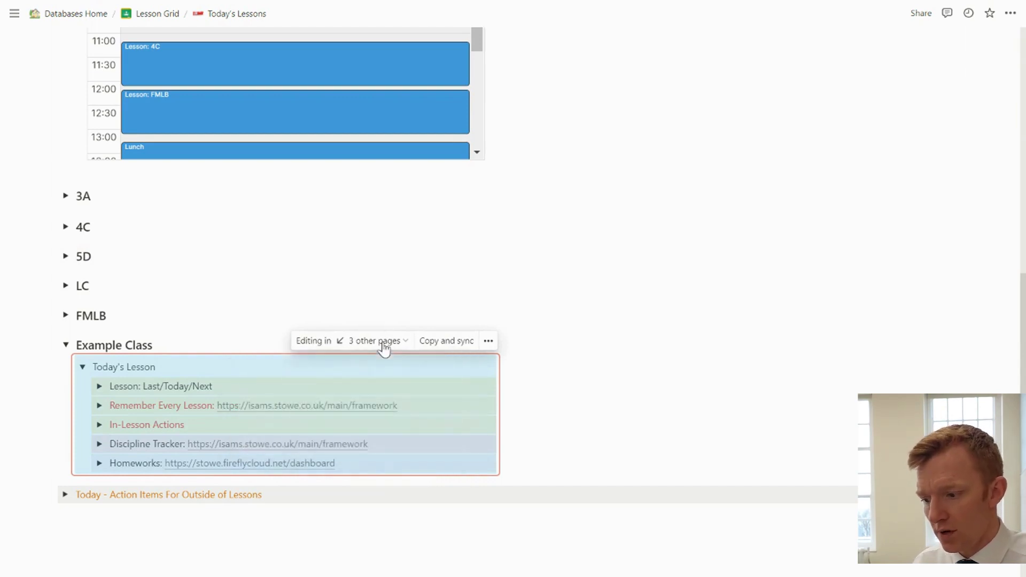
Preview the Lesson: Last/Today/Next planner row, then fold it away
left_click(218, 363)
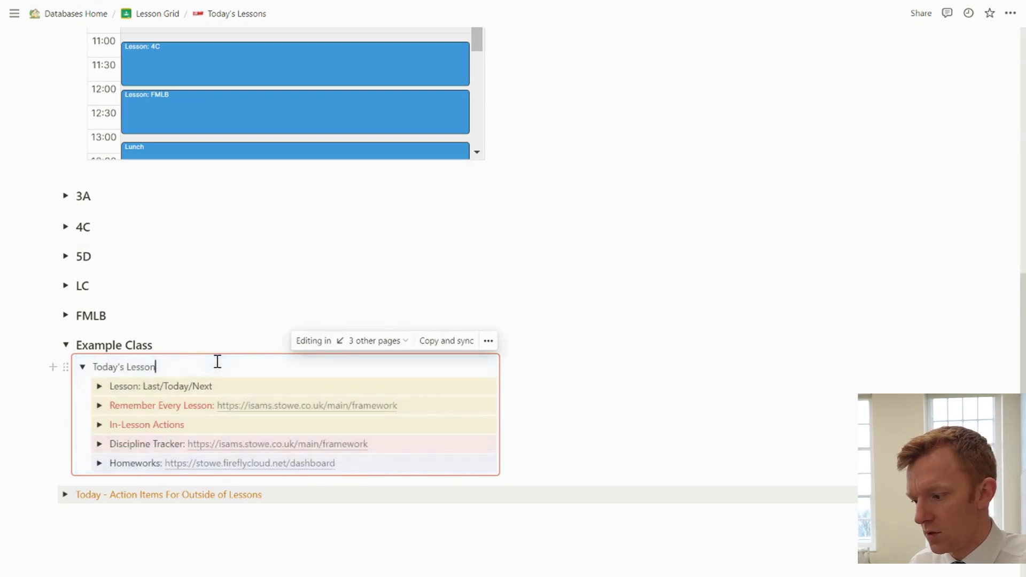
left_click(102, 387)
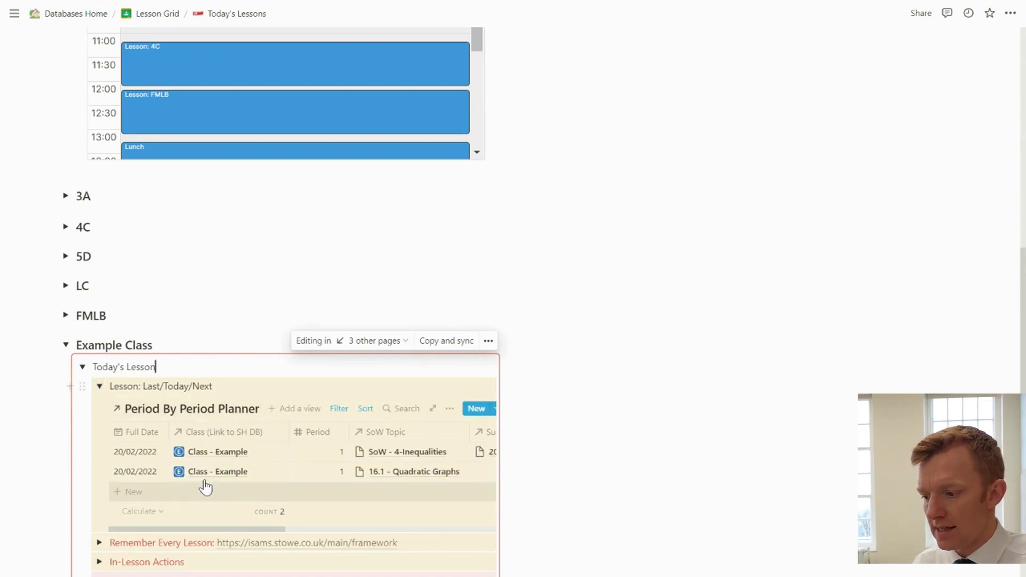
left_click(100, 386)
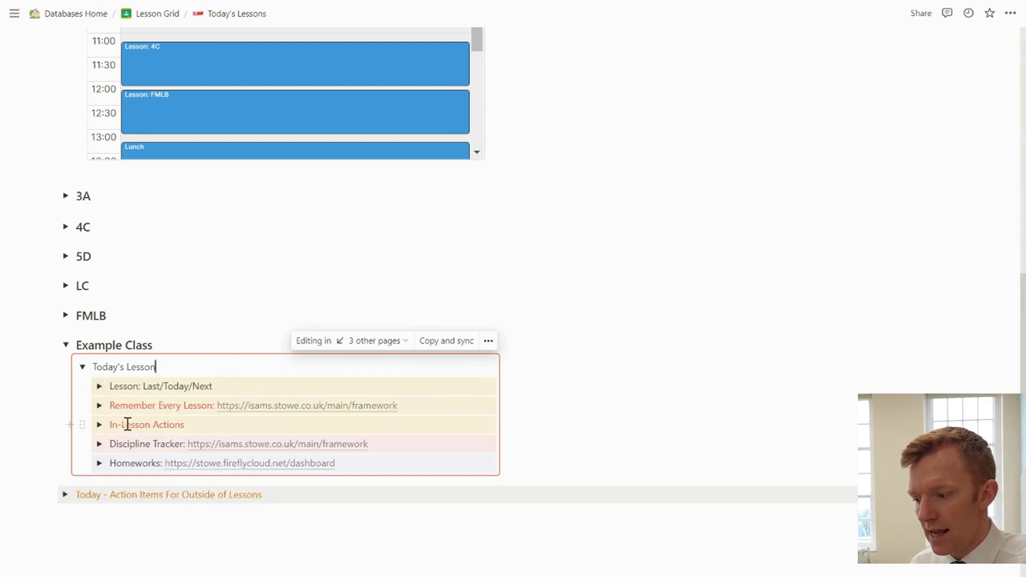
Expand In-Lesson Actions and glance at its Action Items filter rules
left_click(99, 425)
scroll(217, 435, "down", 2)
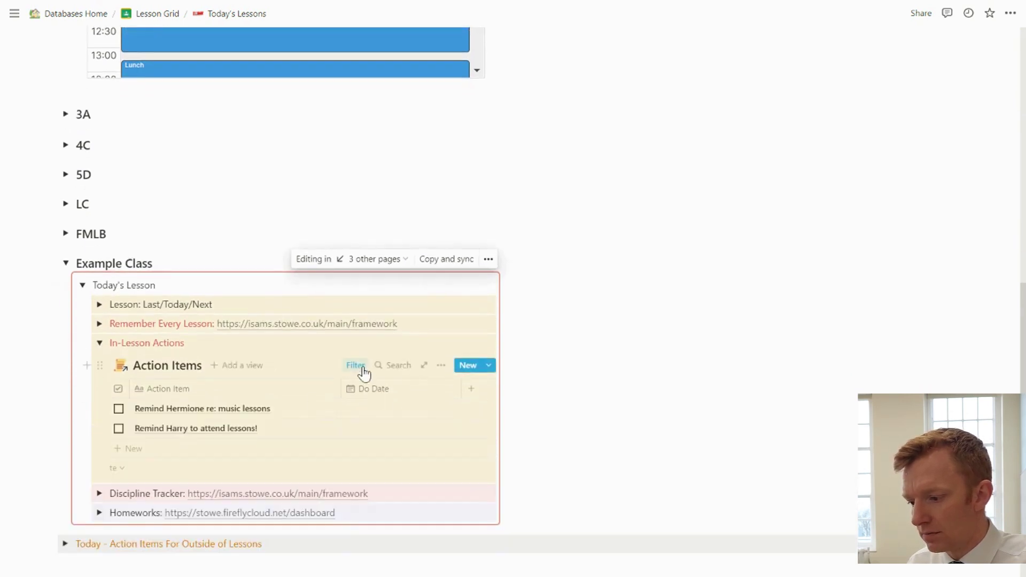
left_click(364, 371)
left_click(362, 371)
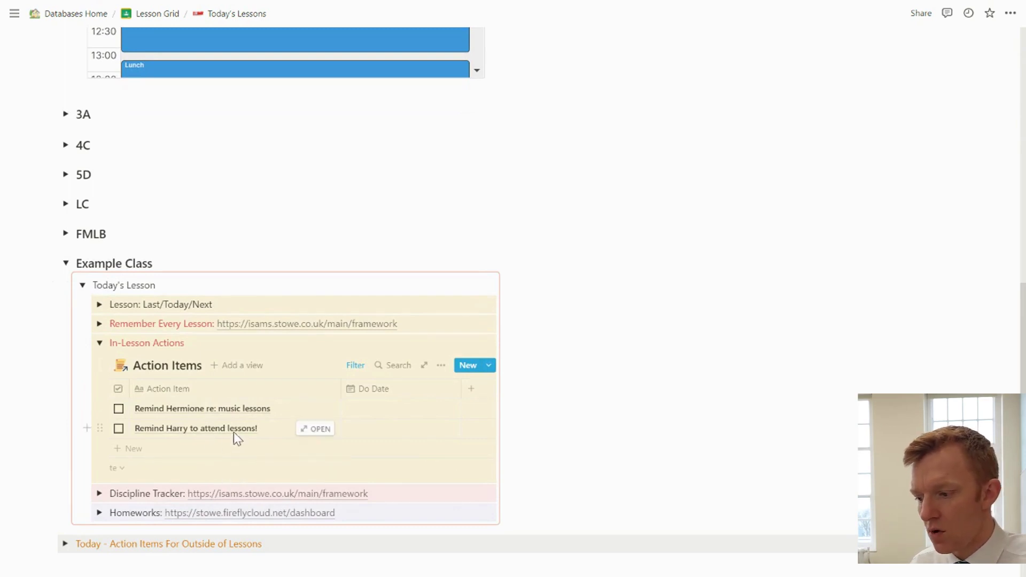
Collapse In-Lesson Actions and Example Class's Today's Lesson block
scroll(262, 416, "down", 1)
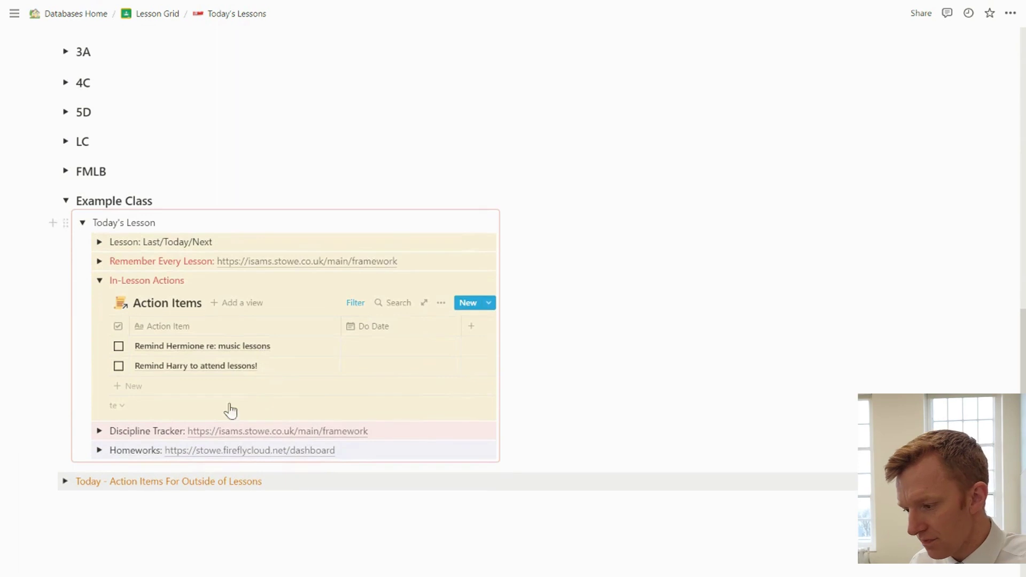
left_click(100, 284)
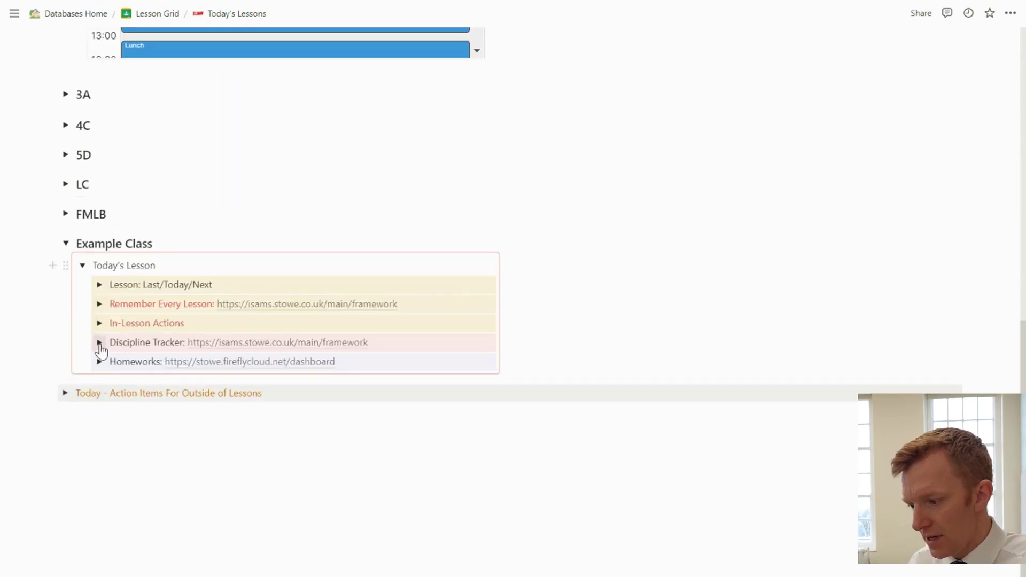
mouse_move(170, 365)
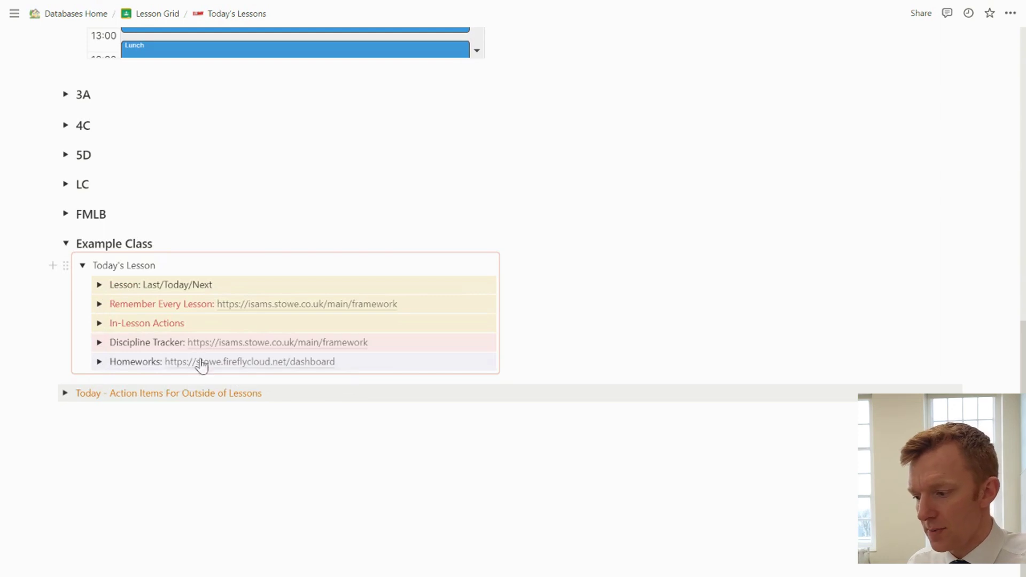
left_click(82, 267)
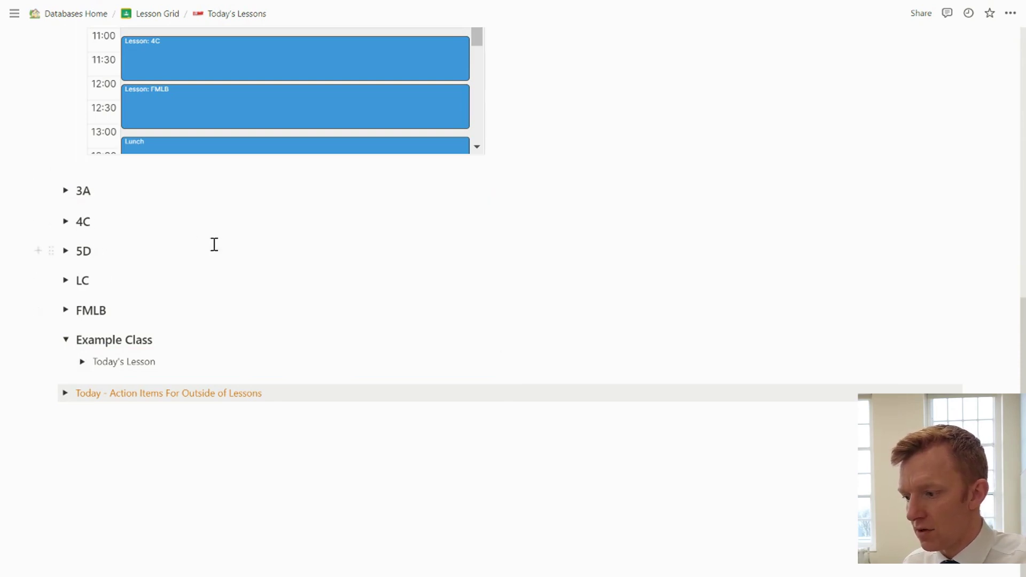
scroll(213, 245, "up", 2)
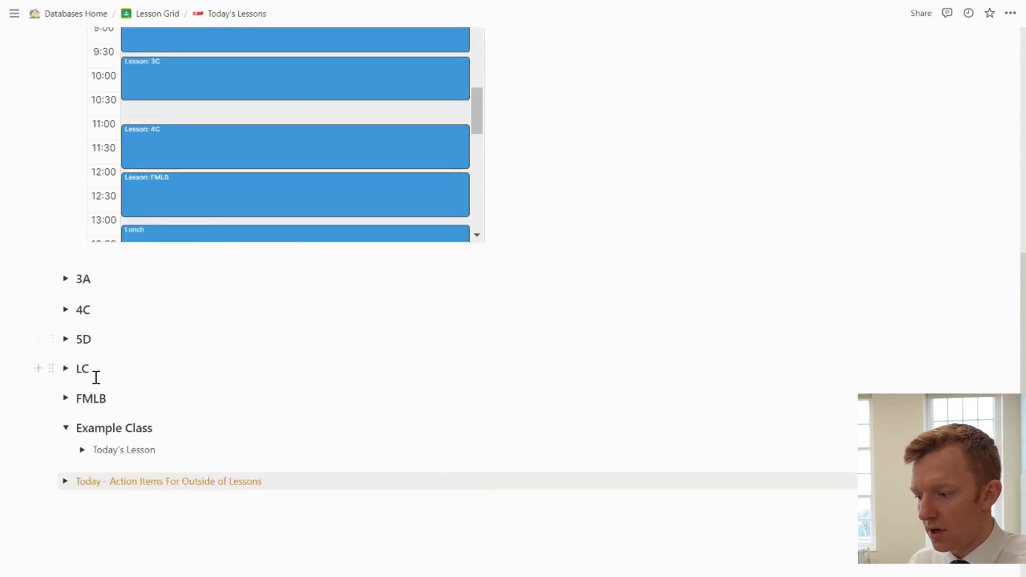
scroll(96, 378, "down", 2)
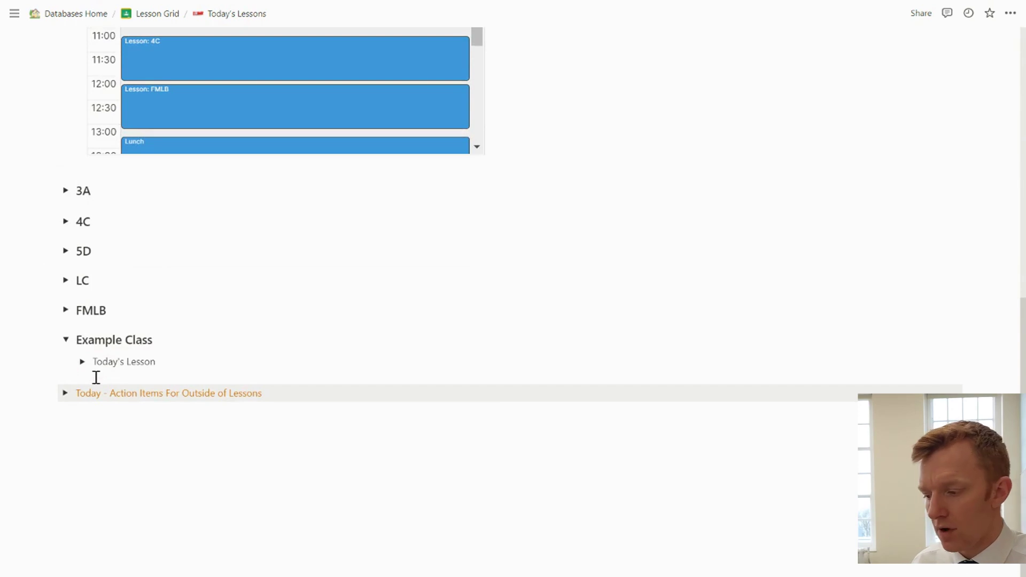
Expand the outside-lessons Action Items table and review its seven filter rules
left_click(65, 394)
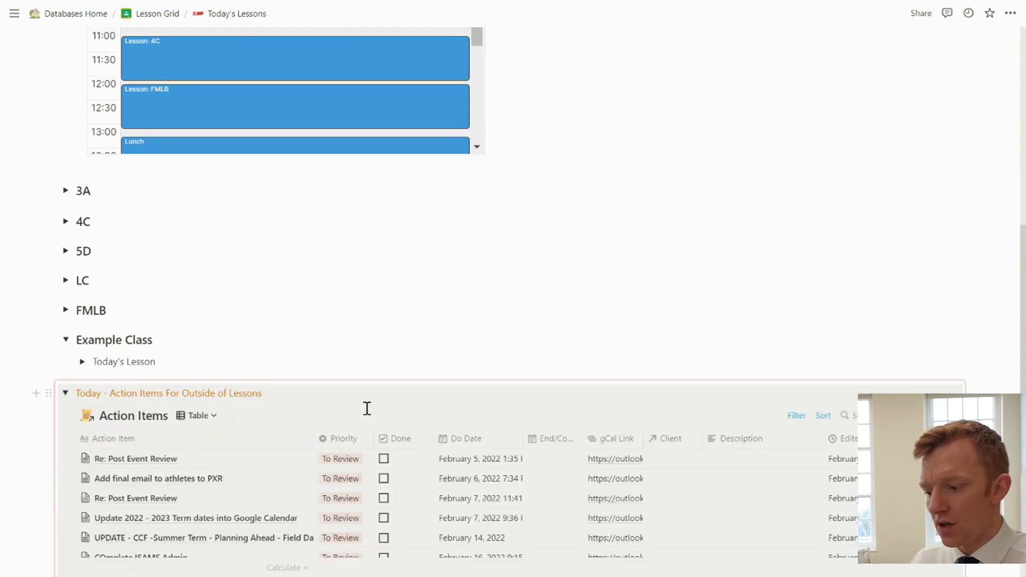
scroll(367, 408, "down", 5)
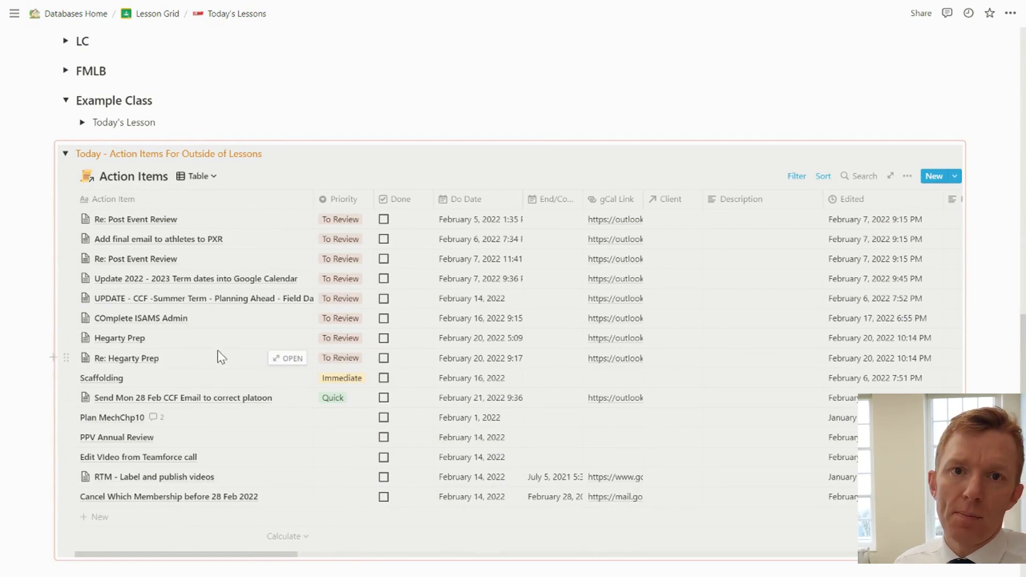
left_click(799, 182)
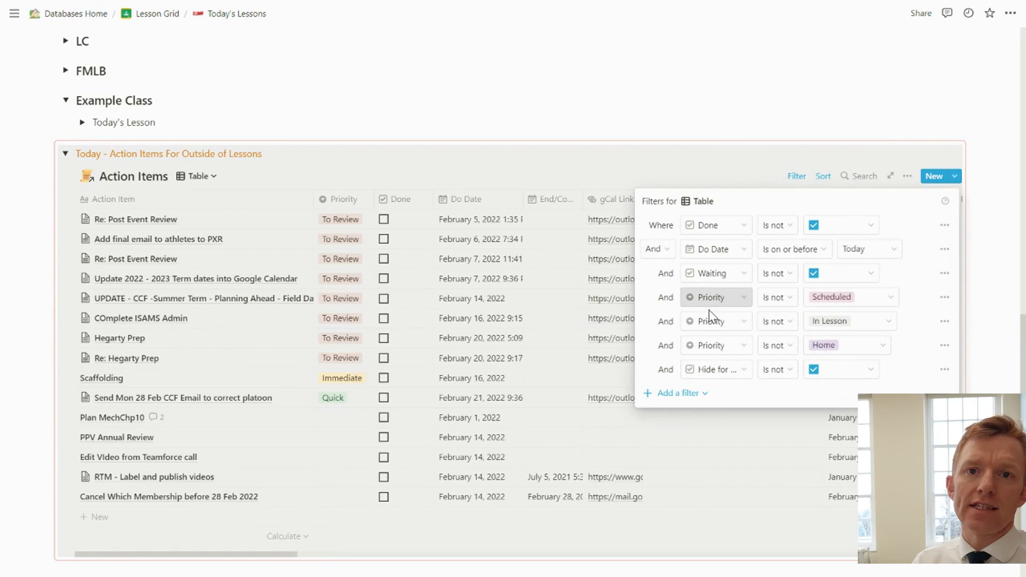
left_click(616, 167)
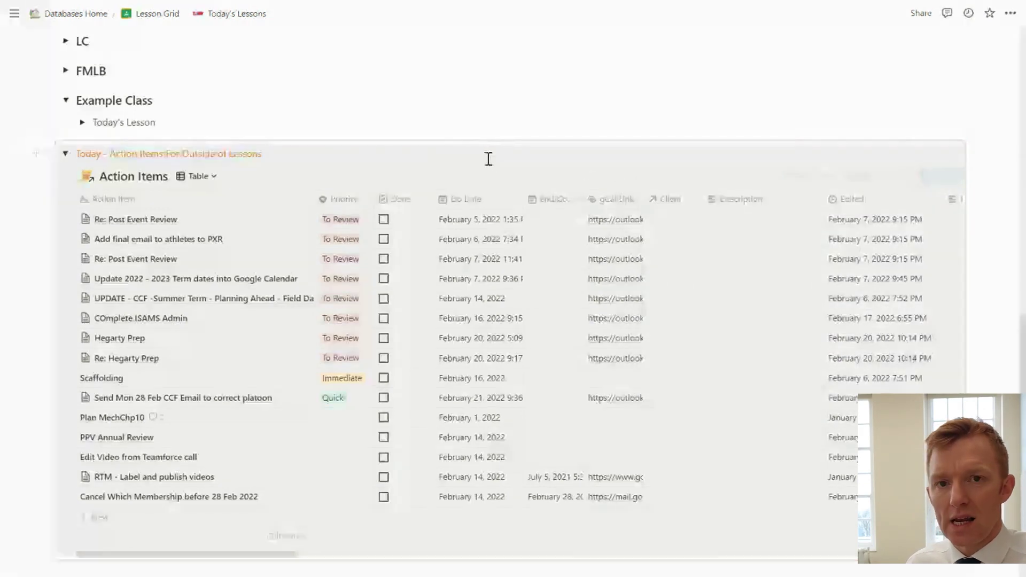
Collapse Today - Action Items For Outside of Lessons and scroll back to the page top
left_click(65, 154)
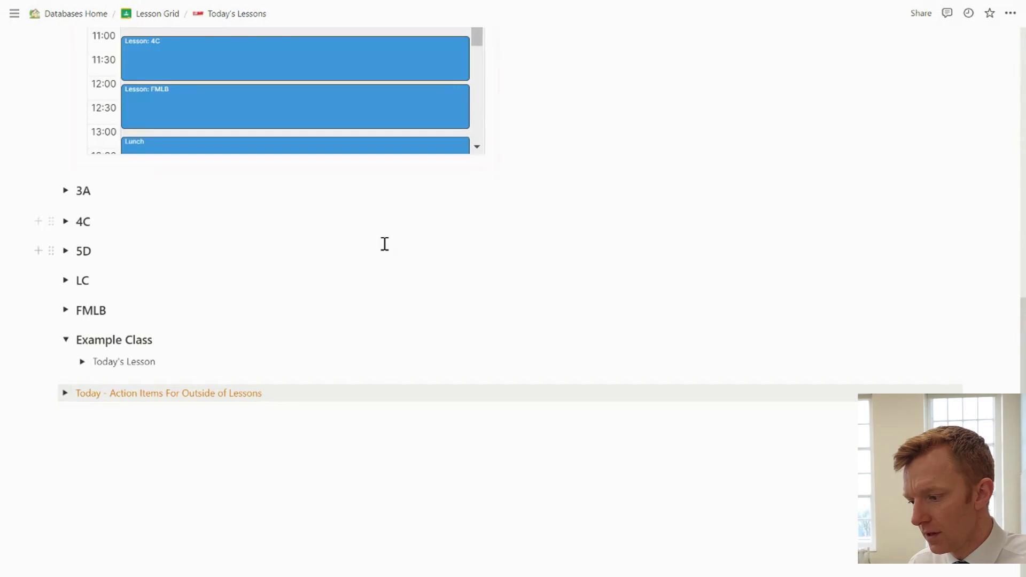
scroll(385, 244, "up", 10)
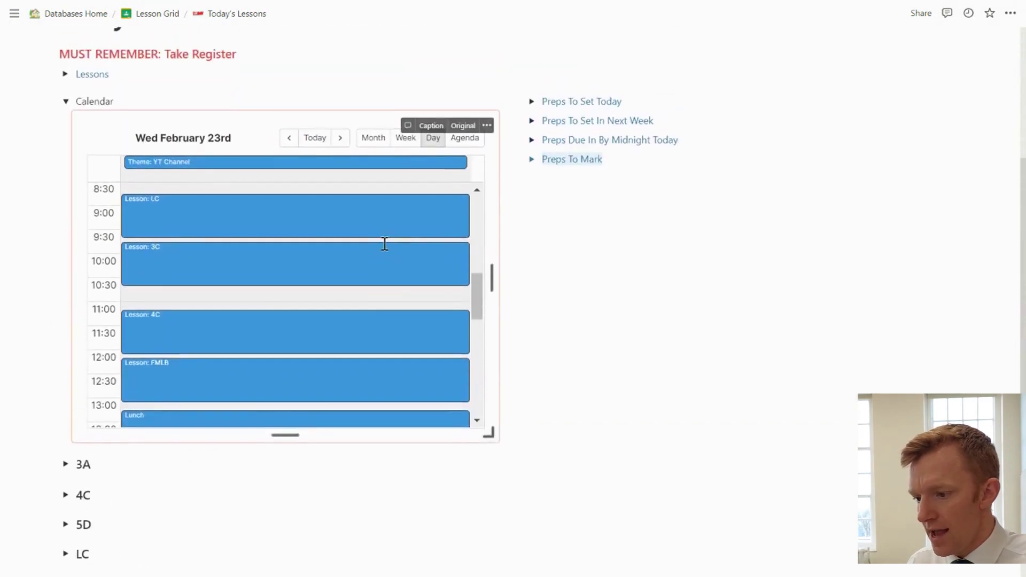